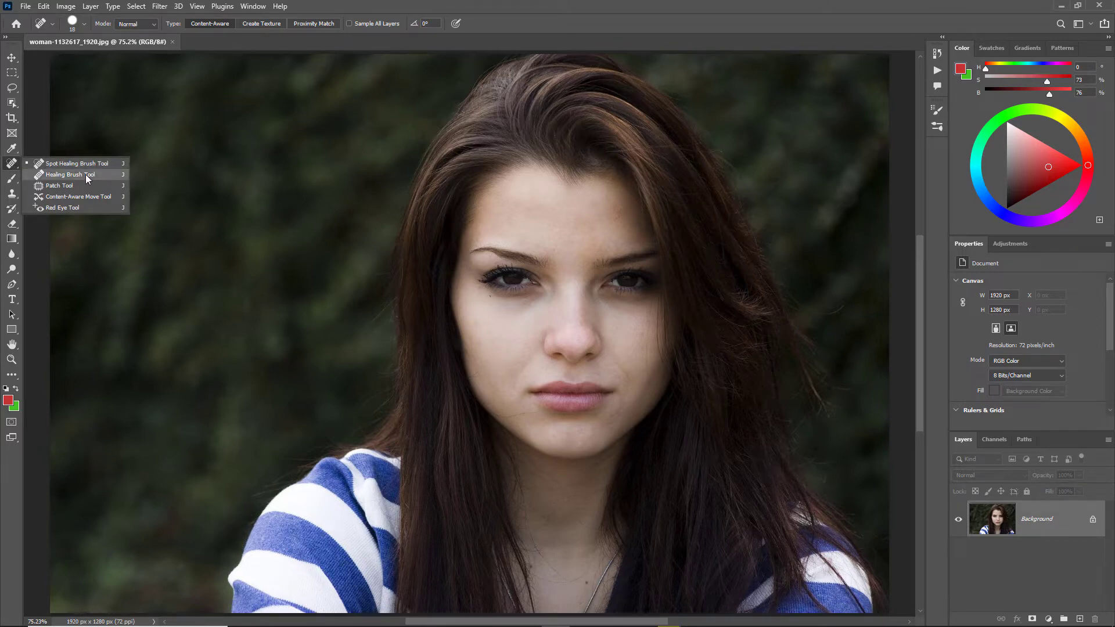
- Select the Healing Brush Tool, sample clean skin beside the forehead mole, and paint over the mole to remove it
{"action": "left_click", "coordinate": [85, 175]}
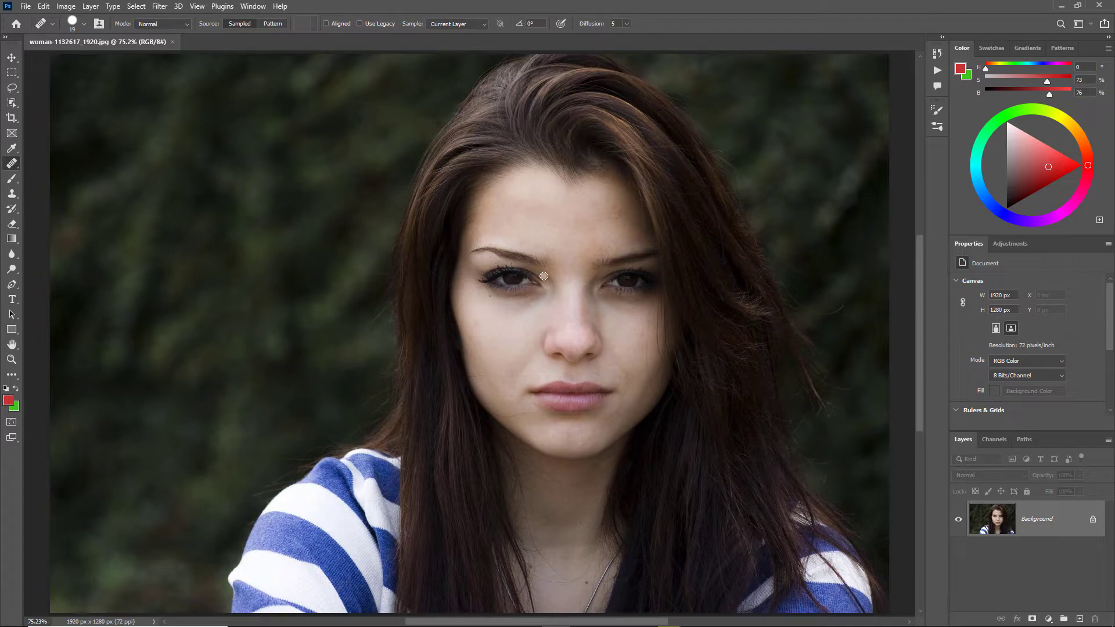
{"action": "key", "text": "ctrl+plus"}
{"action": "key", "text": "ctrl+plus"}
{"action": "key", "text": "ctrl+plus"}
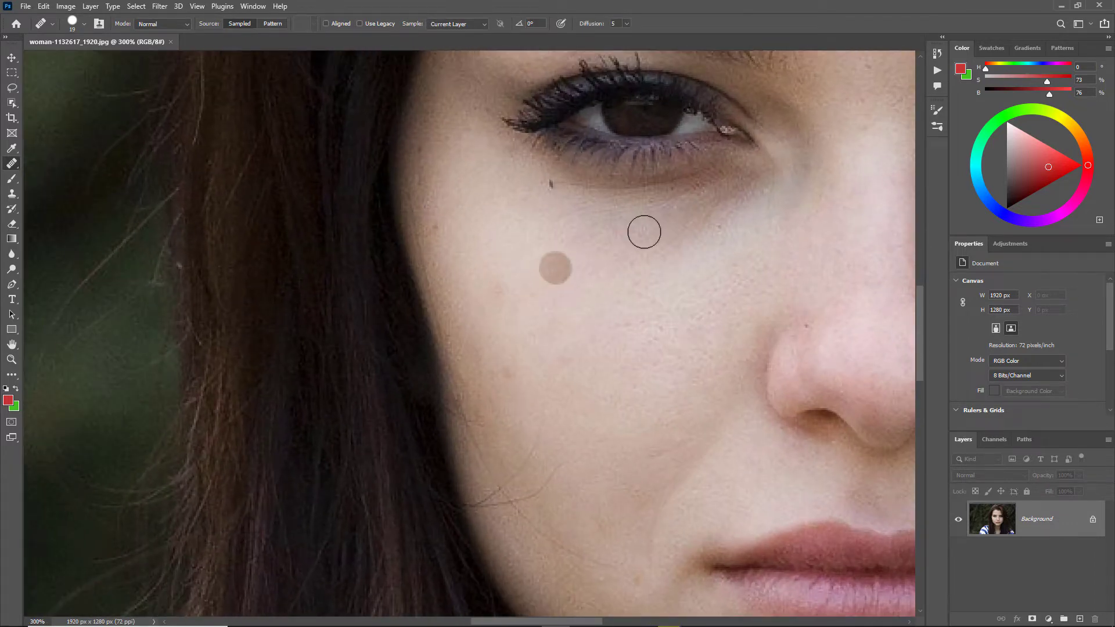
{"action": "left_click_drag", "start_coordinate": [759, 174], "coordinate": [413, 467]}
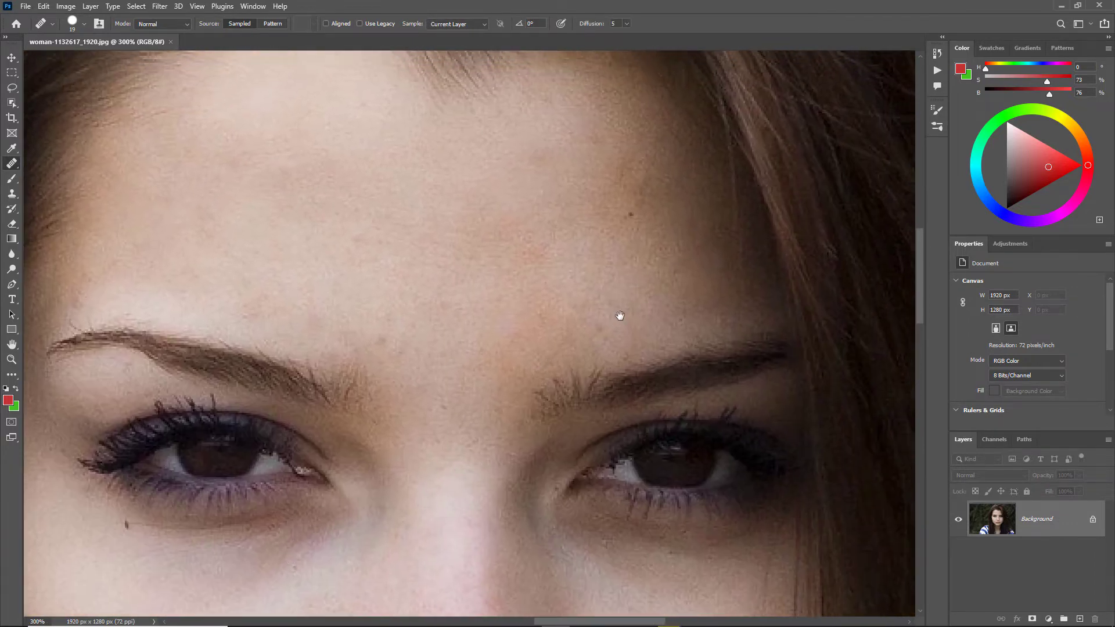
{"action": "left_click_drag", "start_coordinate": [620, 316], "coordinate": [587, 334]}
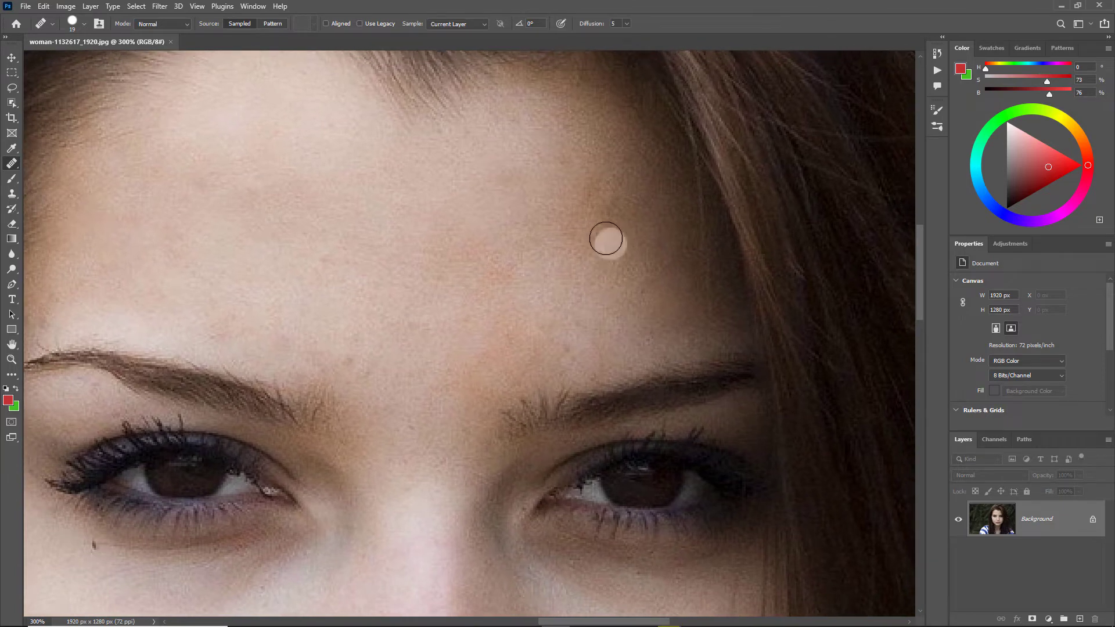
{"action": "left_click", "coordinate": [576, 246]}
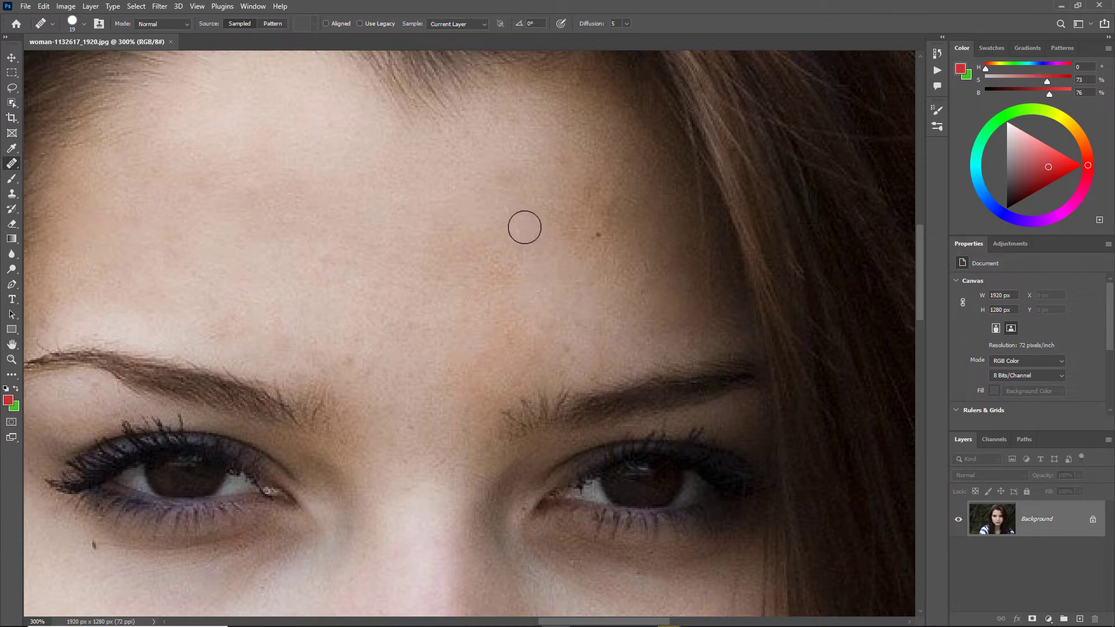
{"action": "left_click", "coordinate": [606, 235]}
{"action": "left_click", "coordinate": [630, 273], "text": "alt"}
{"action": "left_click_drag", "start_coordinate": [628, 289], "coordinate": [643, 282]}
{"action": "left_click", "coordinate": [610, 326]}
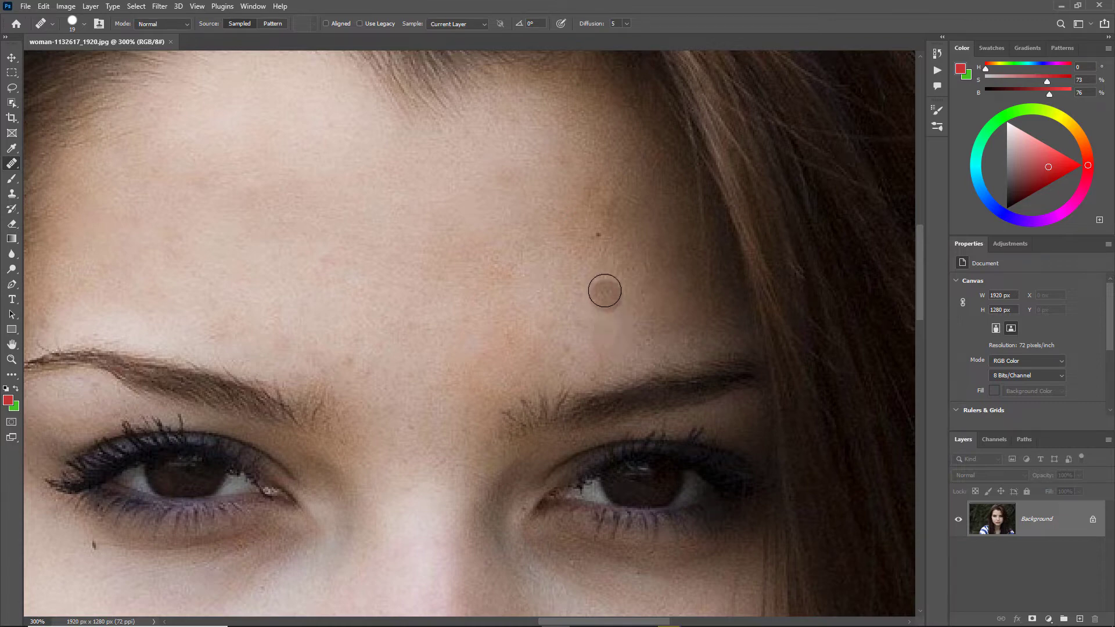
{"action": "left_click", "coordinate": [597, 235]}
{"action": "mouse_move", "coordinate": [597, 236]}
{"action": "left_mouse_down"}
{"action": "mouse_move", "coordinate": [585, 258]}
{"action": "mouse_move", "coordinate": [643, 300]}
{"action": "left_mouse_up"}
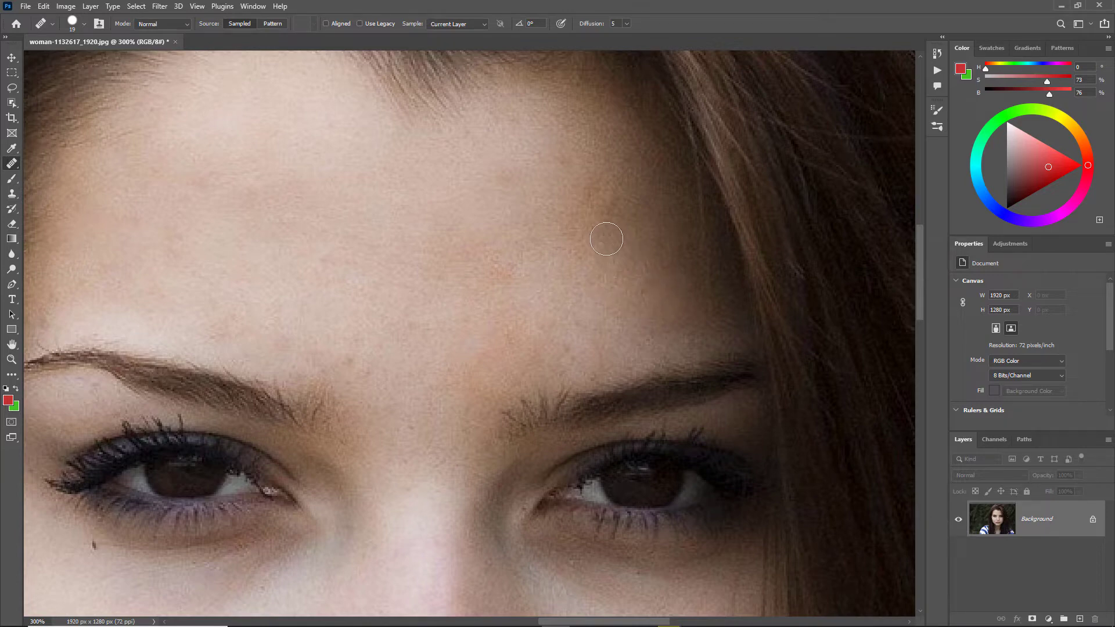
{"action": "left_click_drag", "start_coordinate": [605, 238], "coordinate": [606, 239]}
{"action": "left_click", "coordinate": [606, 238]}
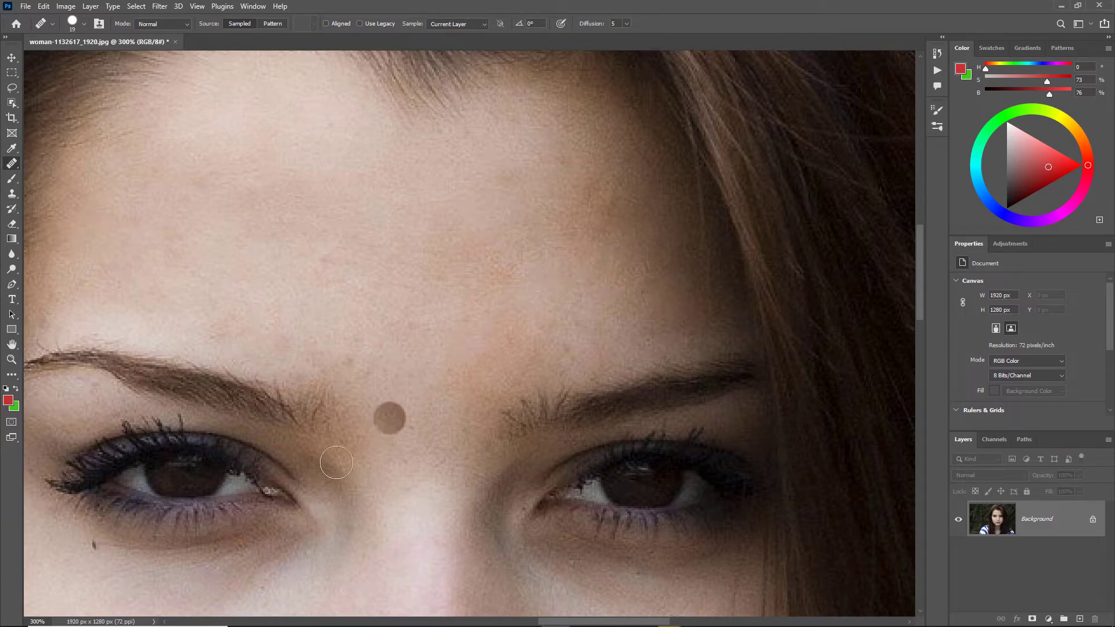
- Sample clean skin below the eye and heal the dark mole near its outer corner
{"action": "left_click_drag", "start_coordinate": [298, 485], "coordinate": [473, 294]}
{"action": "left_click_drag", "start_coordinate": [308, 368], "coordinate": [313, 365]}
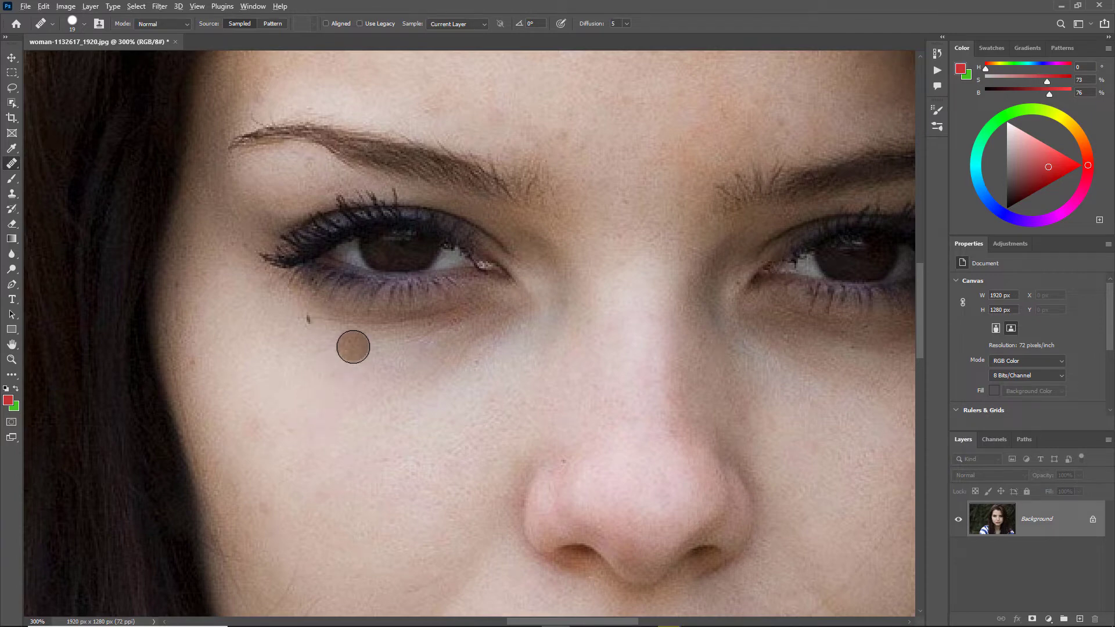
{"action": "left_click", "coordinate": [358, 339], "text": "alt"}
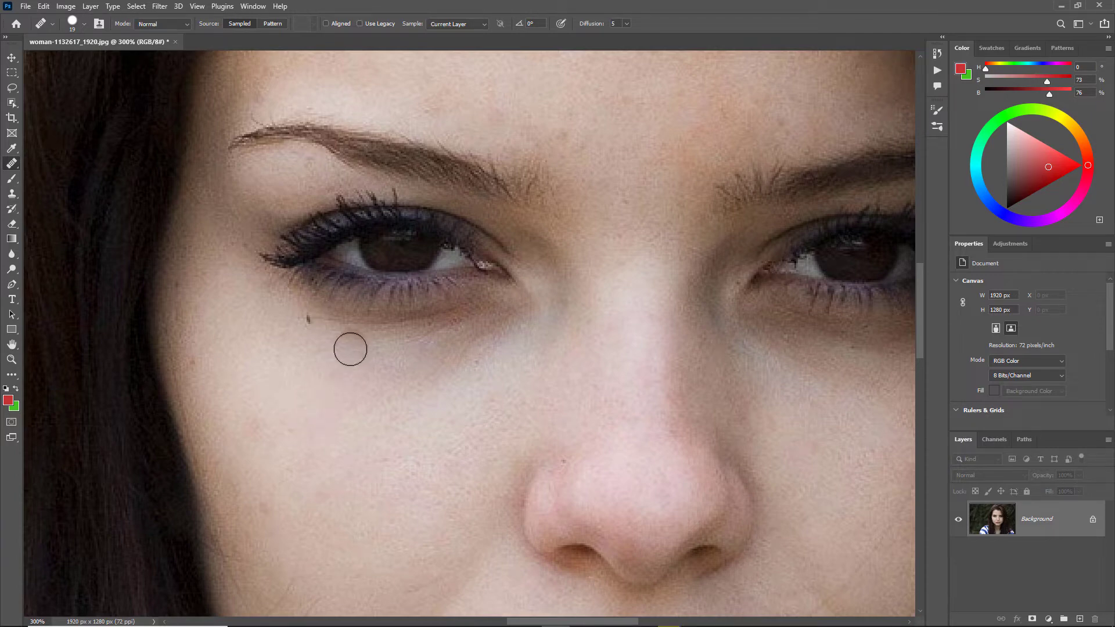
{"action": "left_click", "coordinate": [309, 326]}
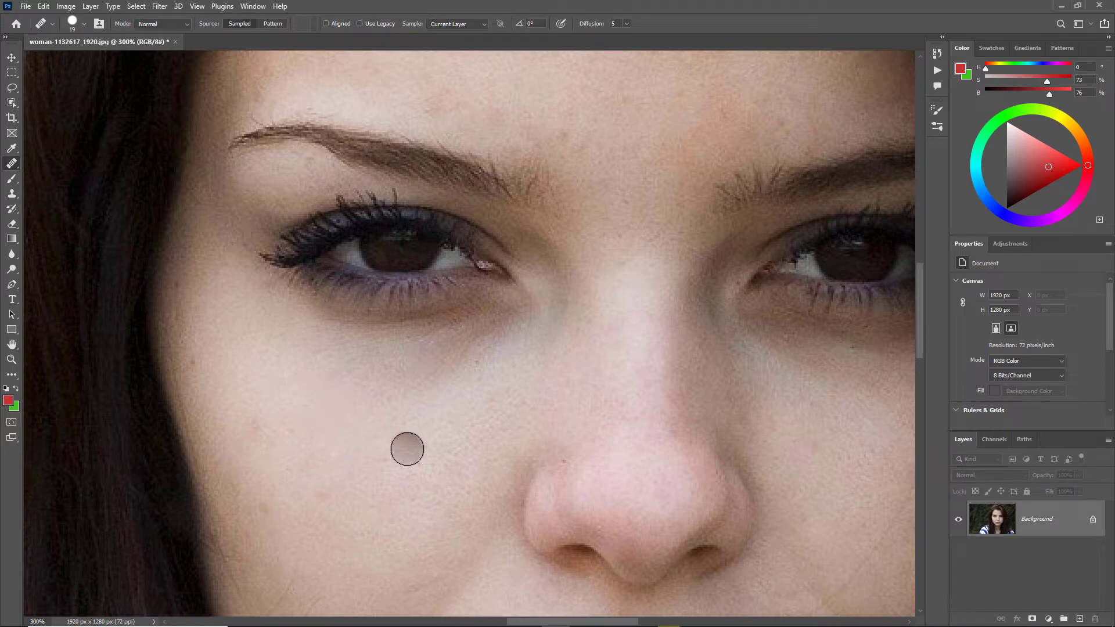
- Sample clear skin at the base of the neck and heal the larger and smaller moles beside the necklace
{"action": "left_click_drag", "start_coordinate": [442, 452], "coordinate": [480, 466]}
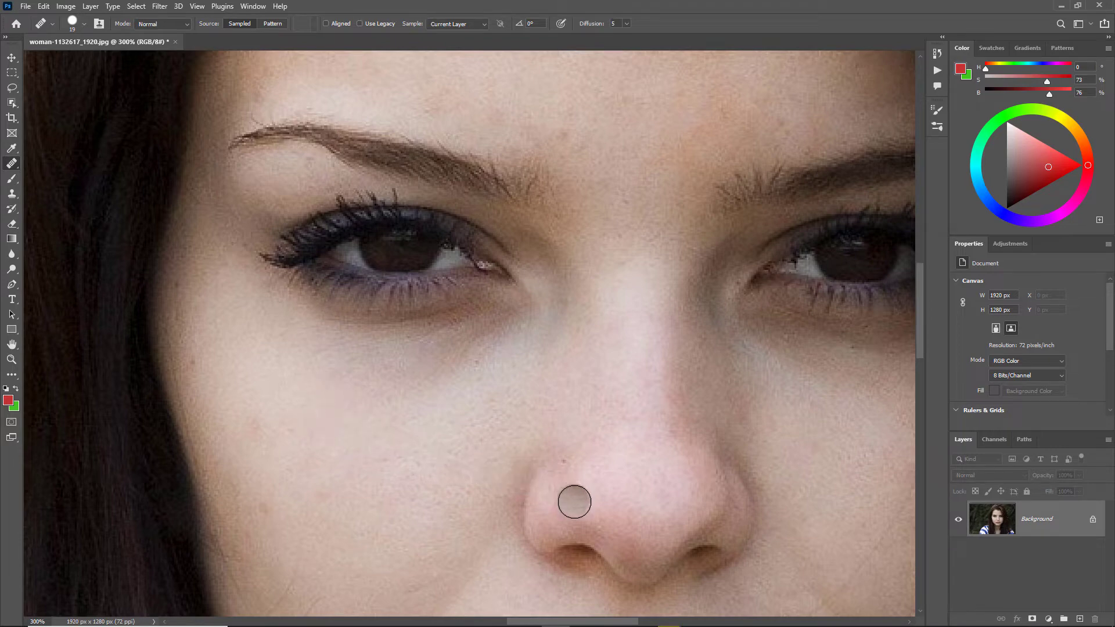
{"action": "left_click_drag", "start_coordinate": [575, 507], "coordinate": [528, 309]}
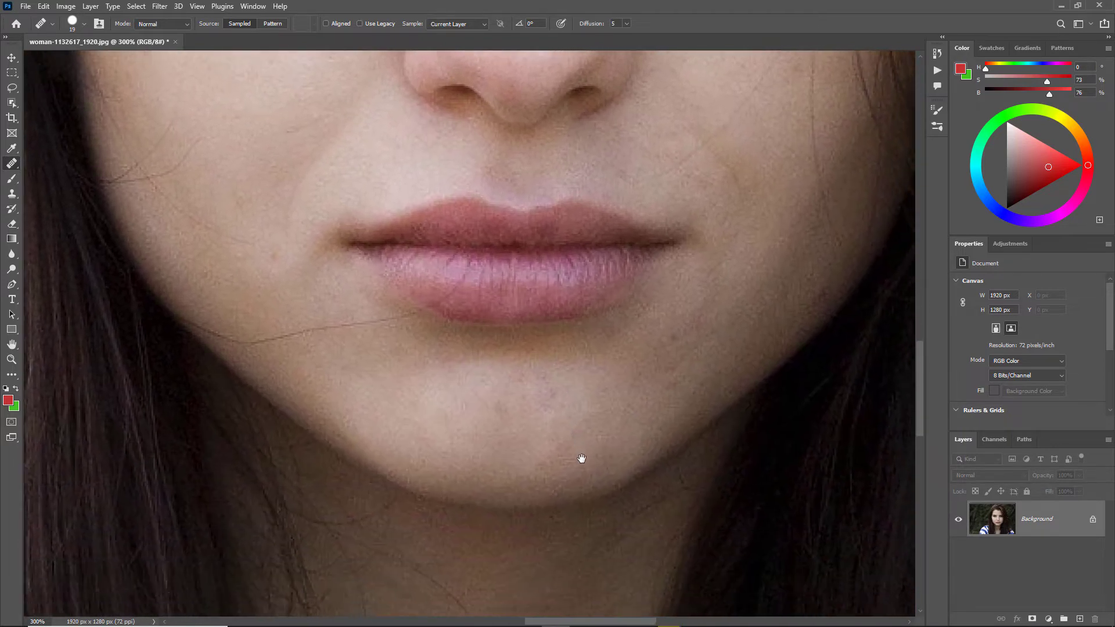
{"action": "left_click_drag", "start_coordinate": [580, 455], "coordinate": [527, 207]}
{"action": "left_click_drag", "start_coordinate": [485, 500], "coordinate": [463, 368]}
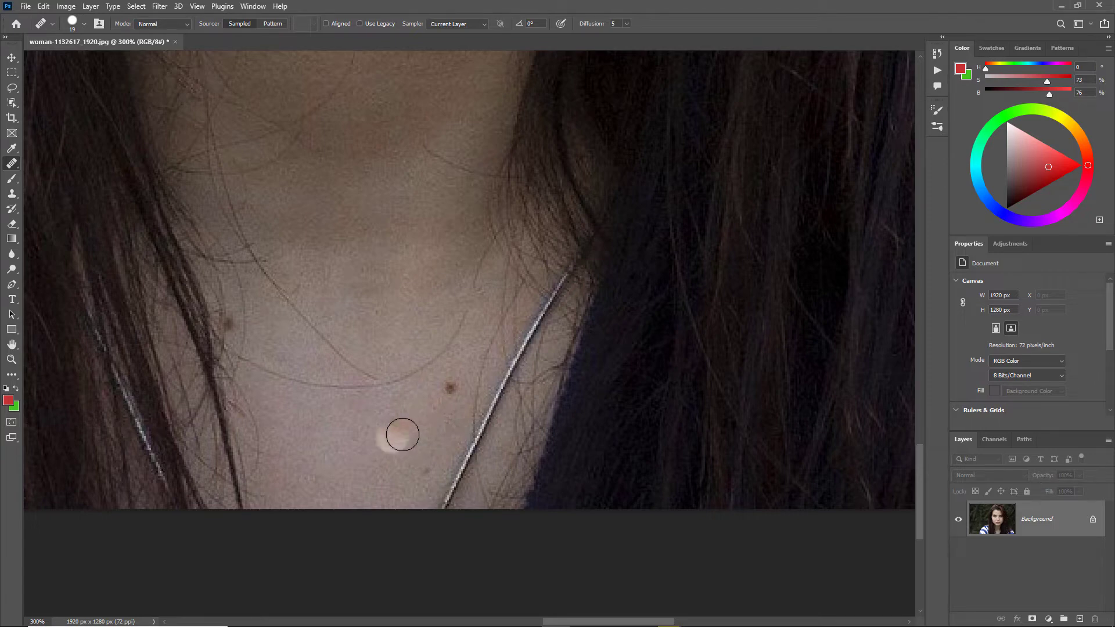
{"action": "left_click", "coordinate": [450, 388]}
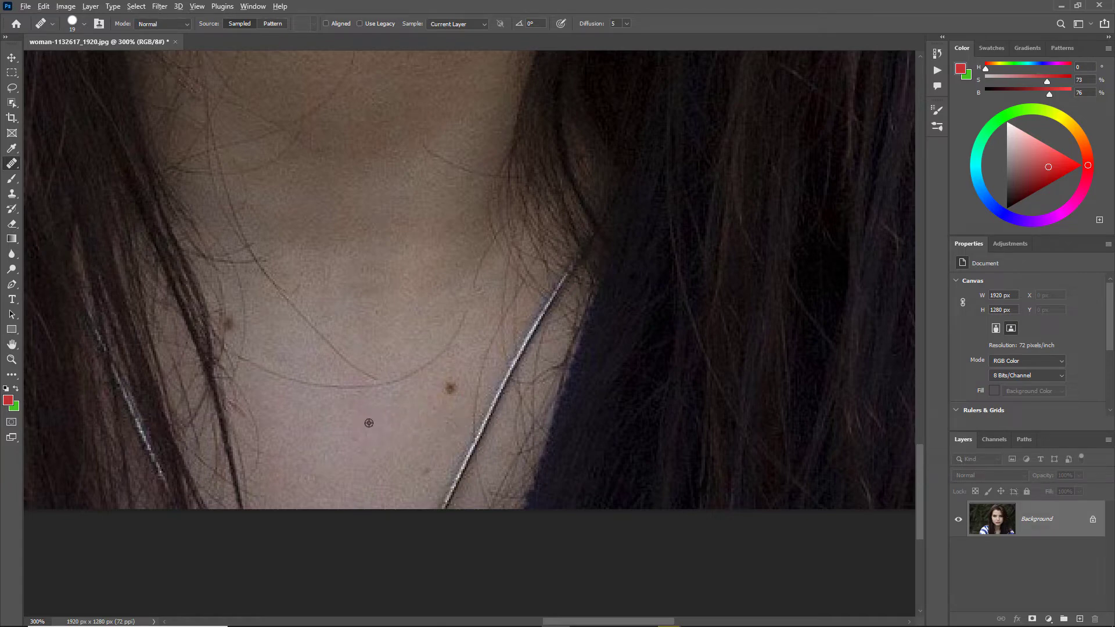
{"action": "left_click", "coordinate": [378, 430], "text": "alt"}
{"action": "left_click", "coordinate": [450, 387]}
{"action": "left_click_drag", "start_coordinate": [465, 417], "coordinate": [461, 390]}
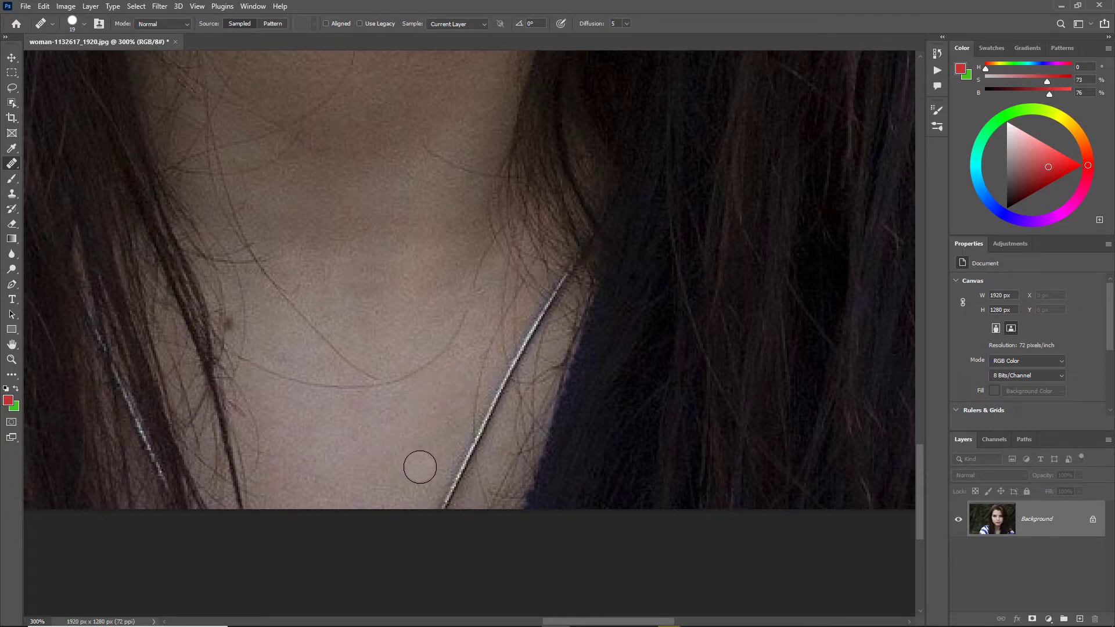
{"action": "left_click", "coordinate": [425, 469]}
{"action": "left_click_drag", "start_coordinate": [419, 472], "coordinate": [425, 467]}
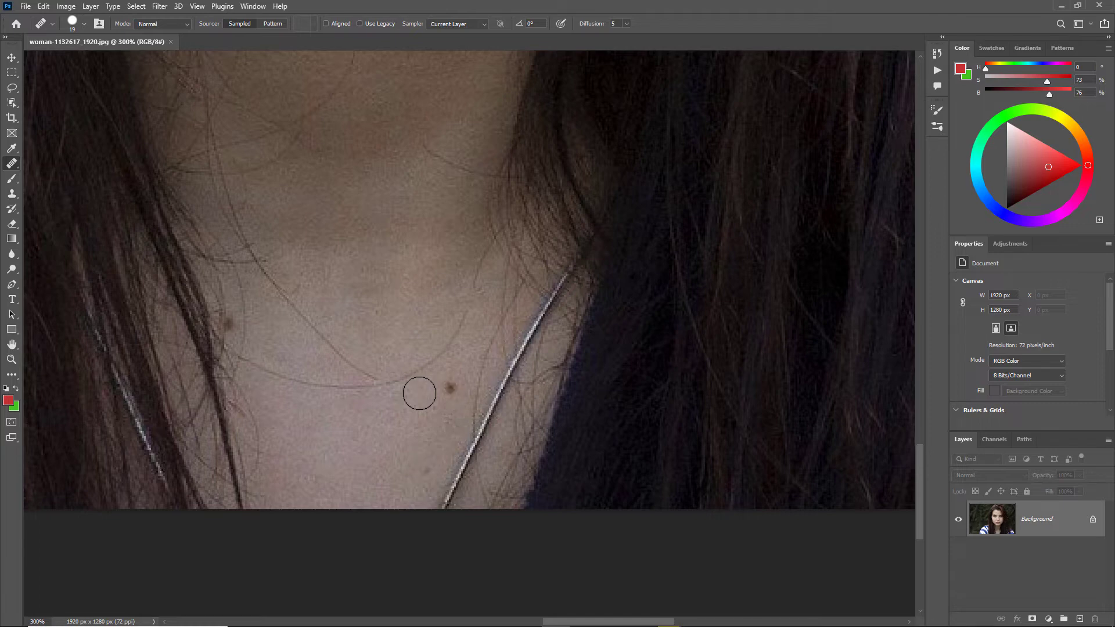
- Heal the forehead mole with skin sampled just below it
{"action": "key", "text": "ctrl+minus"}
{"action": "key", "text": "ctrl+minus"}
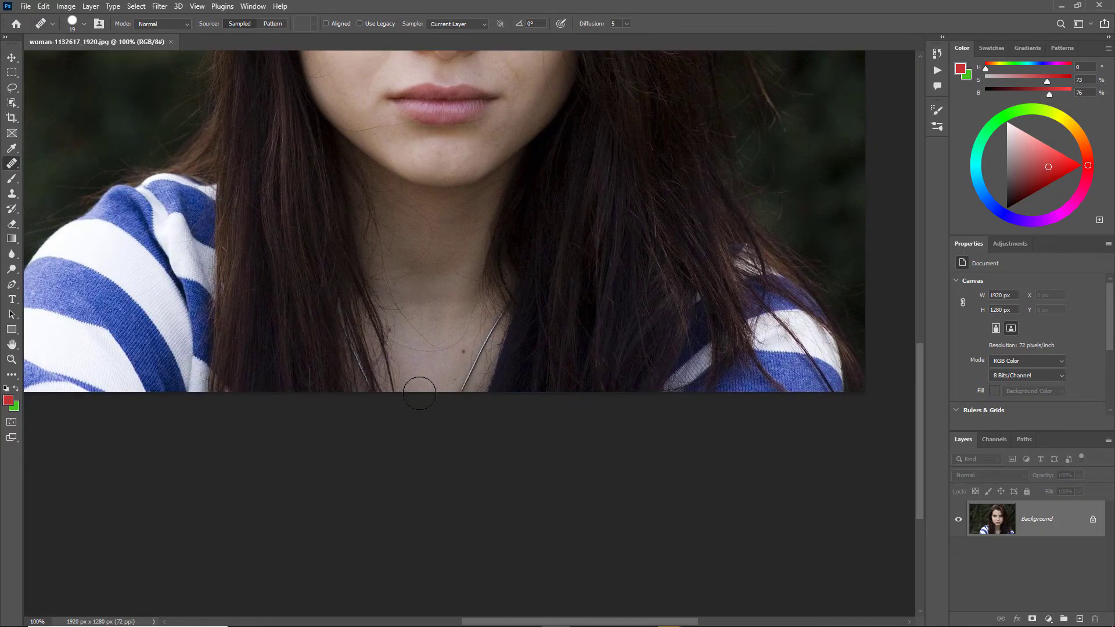
{"action": "key", "text": "ctrl+0"}
{"action": "key", "text": "ctrl+plus"}
{"action": "key", "text": "ctrl+plus"}
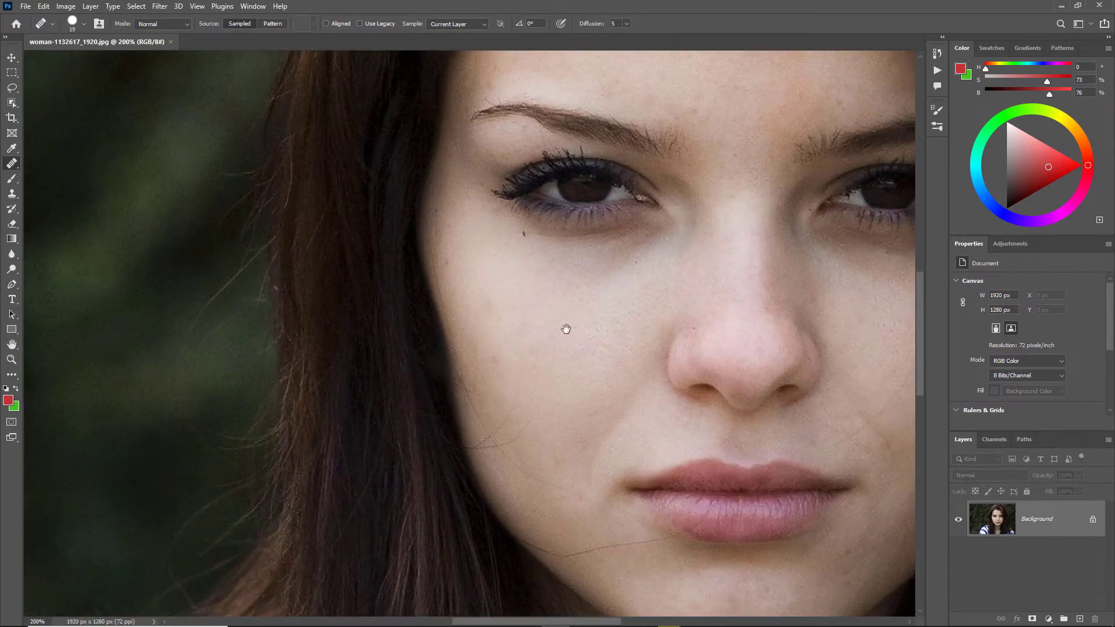
{"action": "left_click_drag", "start_coordinate": [565, 326], "coordinate": [377, 476]}
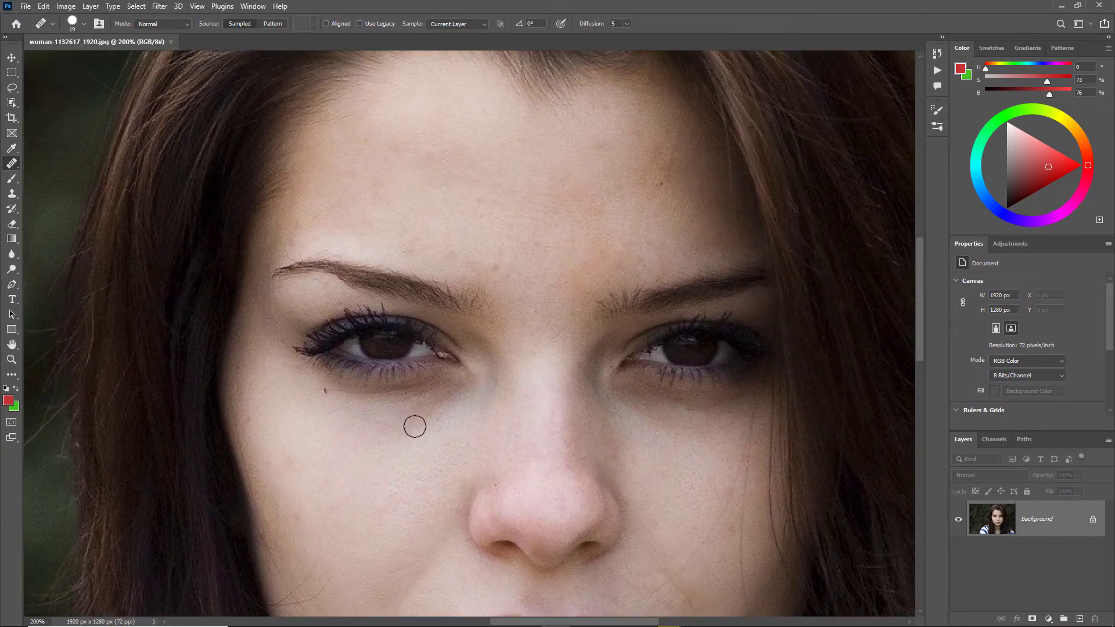
{"action": "left_click_drag", "start_coordinate": [583, 226], "coordinate": [599, 223]}
{"action": "left_click", "coordinate": [679, 216], "text": "alt"}
{"action": "left_click", "coordinate": [661, 184]}
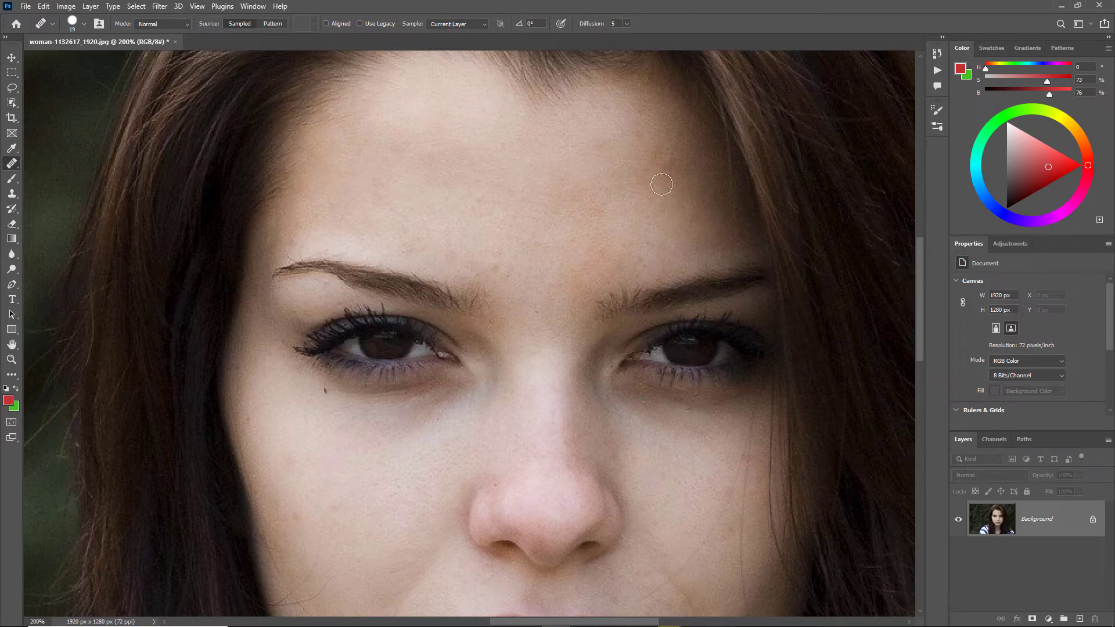
- Heal the mole under the eye by reusing the forehead skin sample with Aligned off
{"action": "left_click", "coordinate": [326, 395]}
{"action": "left_click", "coordinate": [711, 212]}
{"action": "left_click", "coordinate": [714, 210]}
{"action": "left_click", "coordinate": [485, 375]}
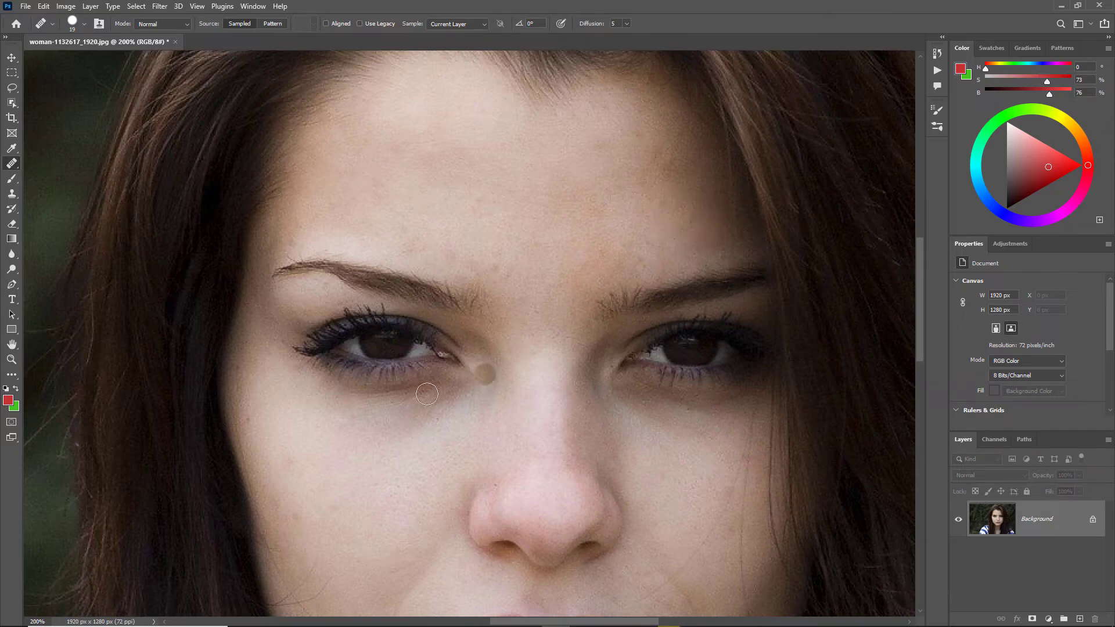
{"action": "left_click", "coordinate": [352, 412]}
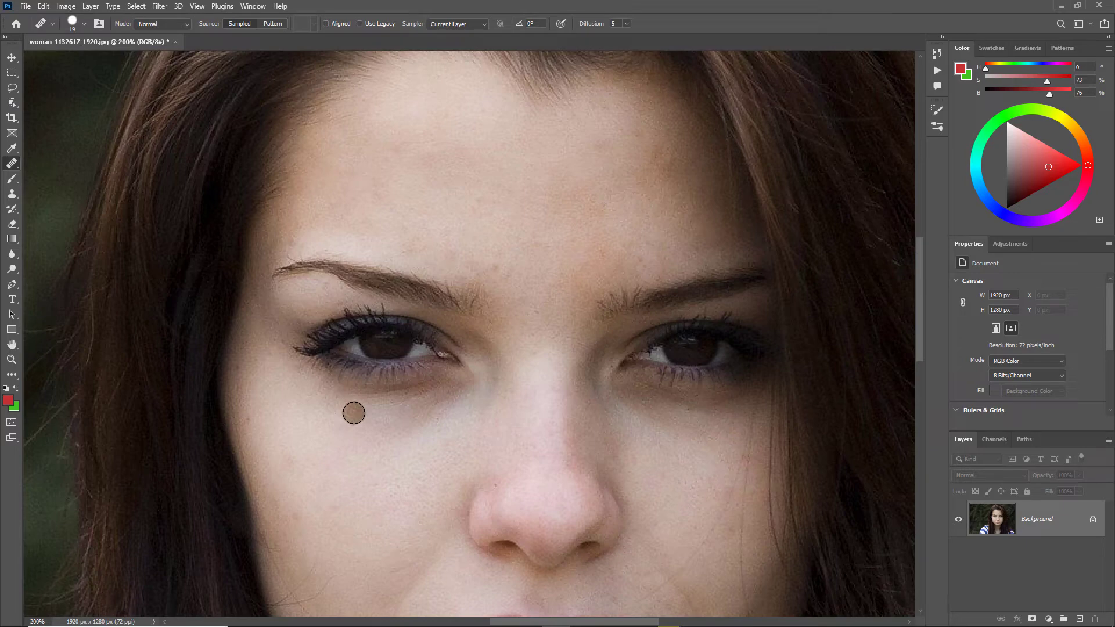
{"action": "left_click", "coordinate": [391, 428]}
{"action": "left_click", "coordinate": [433, 435]}
{"action": "left_click", "coordinate": [435, 437]}
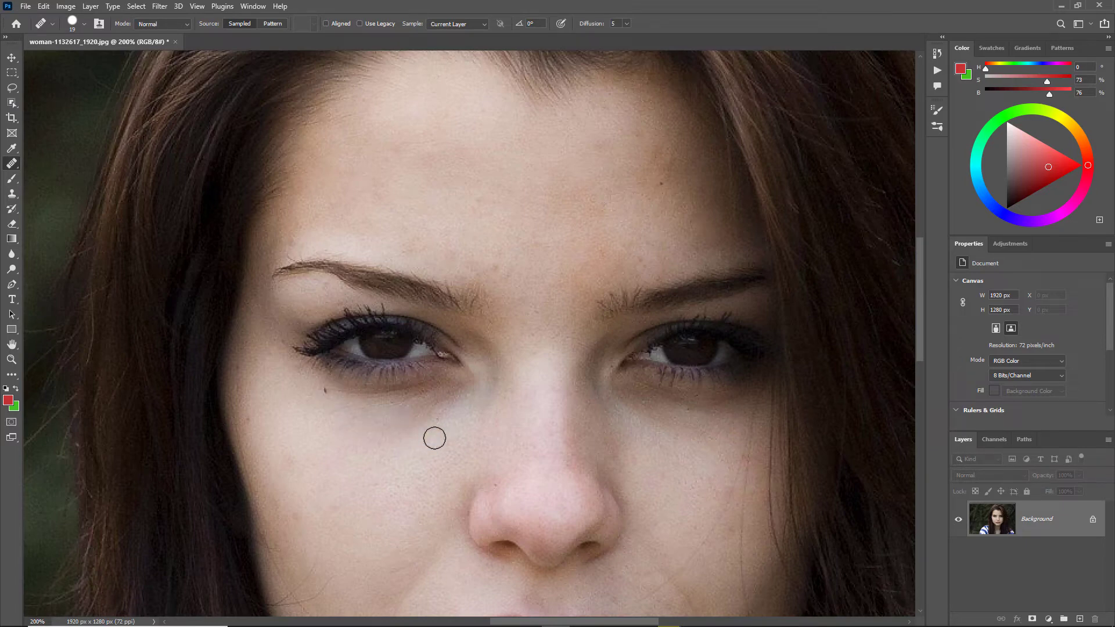
{"action": "left_click", "coordinate": [618, 233]}
{"action": "left_click", "coordinate": [588, 216]}
{"action": "left_click", "coordinate": [495, 192]}
{"action": "left_click", "coordinate": [441, 144]}
{"action": "left_click", "coordinate": [356, 66]}
{"action": "left_click", "coordinate": [631, 206]}
{"action": "left_click", "coordinate": [649, 274]}
{"action": "left_click", "coordinate": [680, 249]}
{"action": "left_click", "coordinate": [535, 306]}
{"action": "left_click", "coordinate": [497, 333]}
{"action": "left_click", "coordinate": [489, 339]}
{"action": "left_click", "coordinate": [301, 400]}
{"action": "left_click", "coordinate": [313, 411]}
{"action": "left_click", "coordinate": [436, 423]}
{"action": "left_click", "coordinate": [450, 416]}
{"action": "left_click", "coordinate": [441, 403]}
{"action": "left_click", "coordinate": [429, 404]}
{"action": "left_click", "coordinate": [448, 409]}
{"action": "left_click", "coordinate": [518, 376]}
{"action": "left_click", "coordinate": [653, 263]}
{"action": "left_click", "coordinate": [361, 67]}
- Turn on Aligned sampling and heal the forehead mole from skin sampled just below it
{"action": "left_click", "coordinate": [326, 24]}
{"action": "left_click", "coordinate": [683, 221], "text": "alt"}
{"action": "left_click", "coordinate": [659, 185]}
{"action": "left_click_drag", "start_coordinate": [659, 185], "coordinate": [666, 185]}
{"action": "left_click_drag", "start_coordinate": [666, 185], "coordinate": [665, 198]}
- Sample clean cheek skin and heal the mole under the eye with Aligned sampling
{"action": "left_click", "coordinate": [348, 429], "text": "alt"}
{"action": "left_click", "coordinate": [326, 392]}
{"action": "left_click_drag", "start_coordinate": [328, 392], "coordinate": [326, 392]}
{"action": "left_click_drag", "start_coordinate": [331, 392], "coordinate": [330, 392]}
{"action": "left_click_drag", "start_coordinate": [330, 391], "coordinate": [330, 391]}
- Heal the small spot on the outer cheek near the hair using the current aligned source
{"action": "mouse_move", "coordinate": [605, 550]}
{"action": "left_mouse_down"}
{"action": "mouse_move", "coordinate": [597, 227]}
{"action": "mouse_move", "coordinate": [610, 259]}
{"action": "left_mouse_up"}
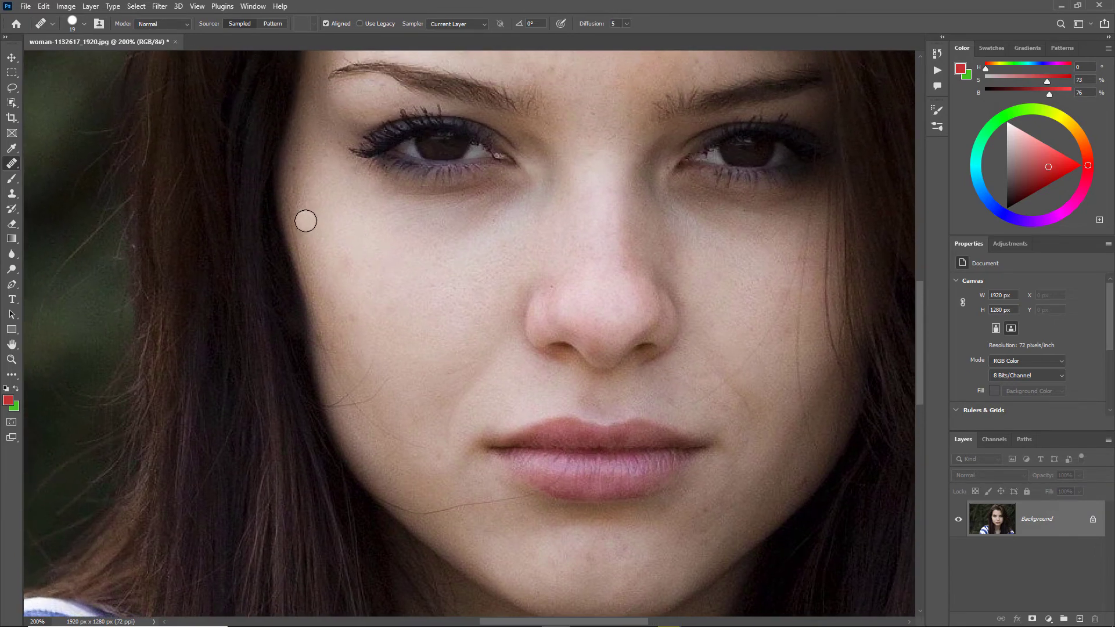
{"action": "left_click", "coordinate": [306, 221]}
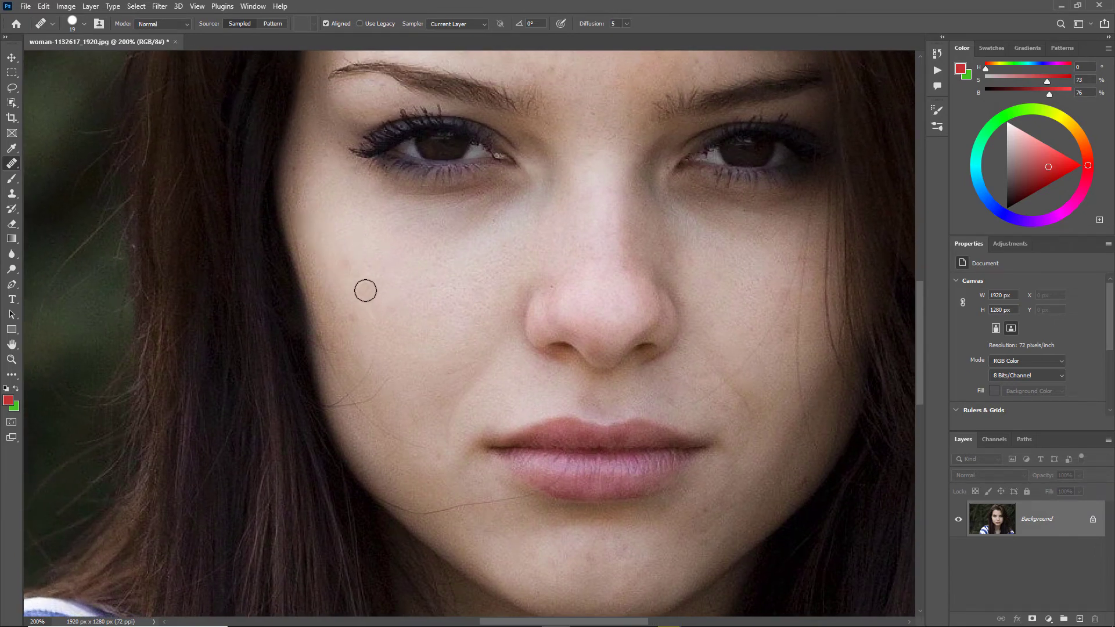
{"action": "left_click", "coordinate": [313, 229]}
- Try to heal the larger neck mole with the existing aligned source, and undo the strokes
{"action": "left_click_drag", "start_coordinate": [597, 357], "coordinate": [557, 89]}
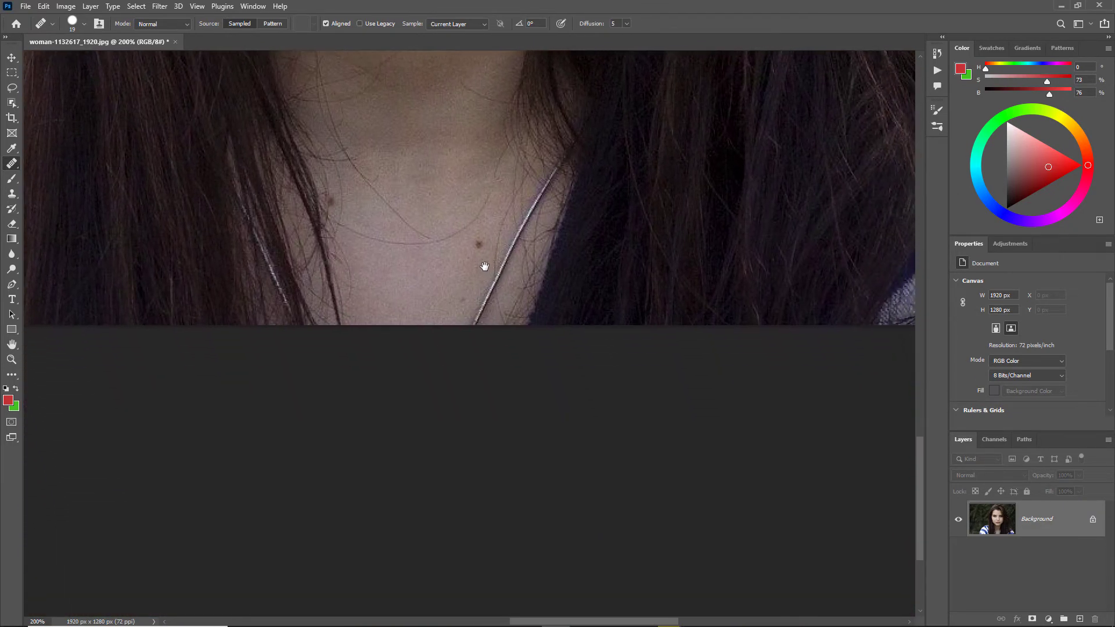
{"action": "left_click", "coordinate": [477, 236]}
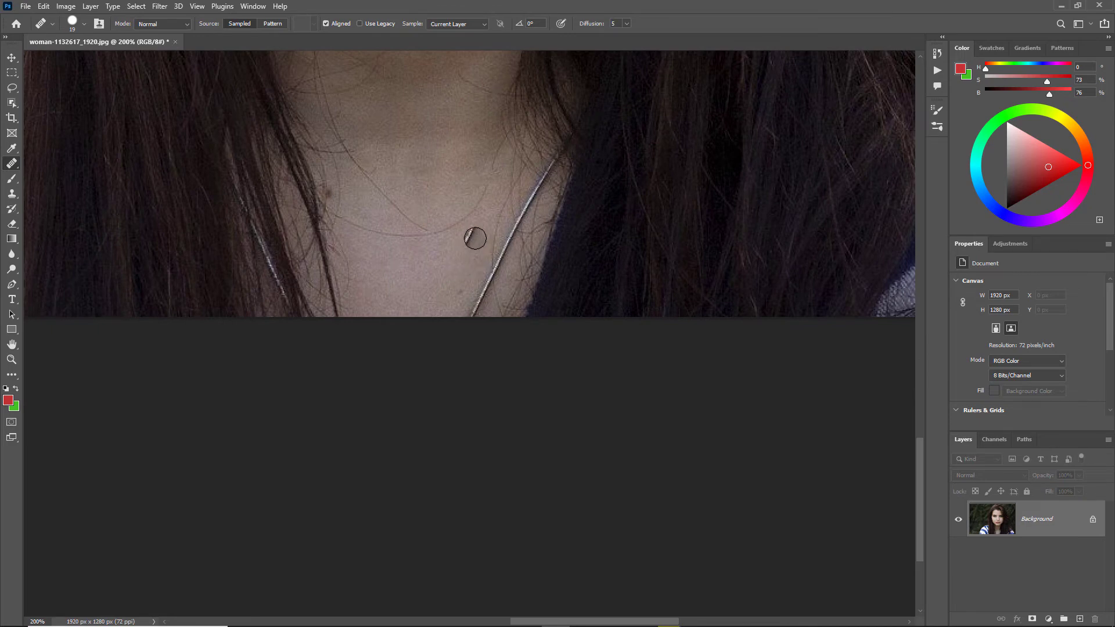
{"action": "left_click", "coordinate": [476, 235]}
{"action": "mouse_move", "coordinate": [476, 235]}
{"action": "left_mouse_down"}
{"action": "mouse_move", "coordinate": [455, 258]}
{"action": "mouse_move", "coordinate": [470, 231]}
{"action": "left_mouse_up"}
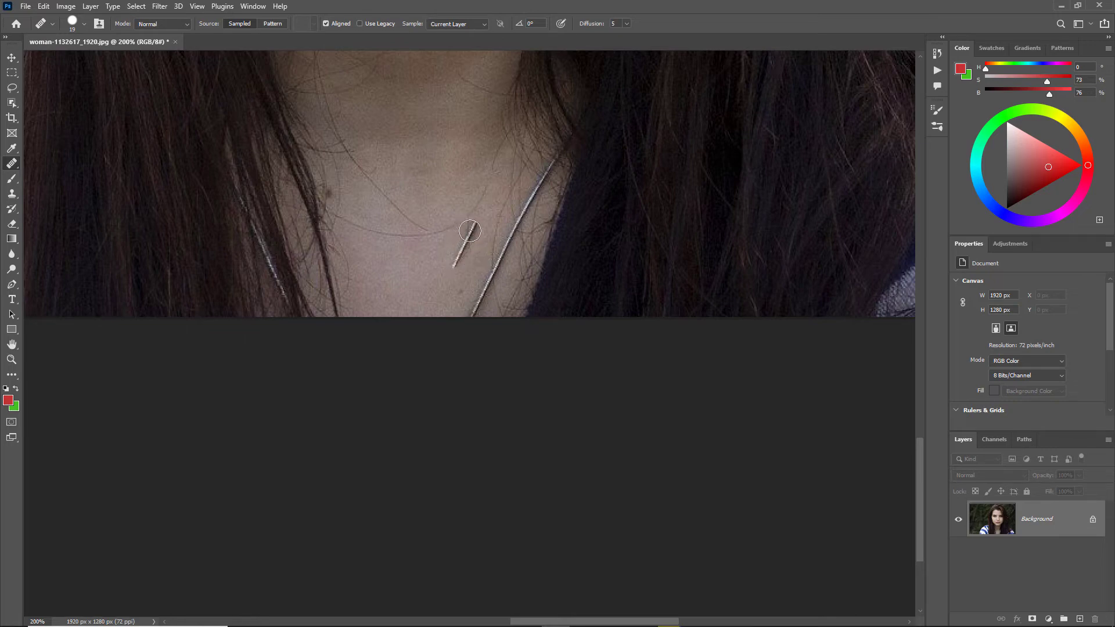
{"action": "key", "text": "ctrl+z"}
{"action": "key", "text": "ctrl+z"}
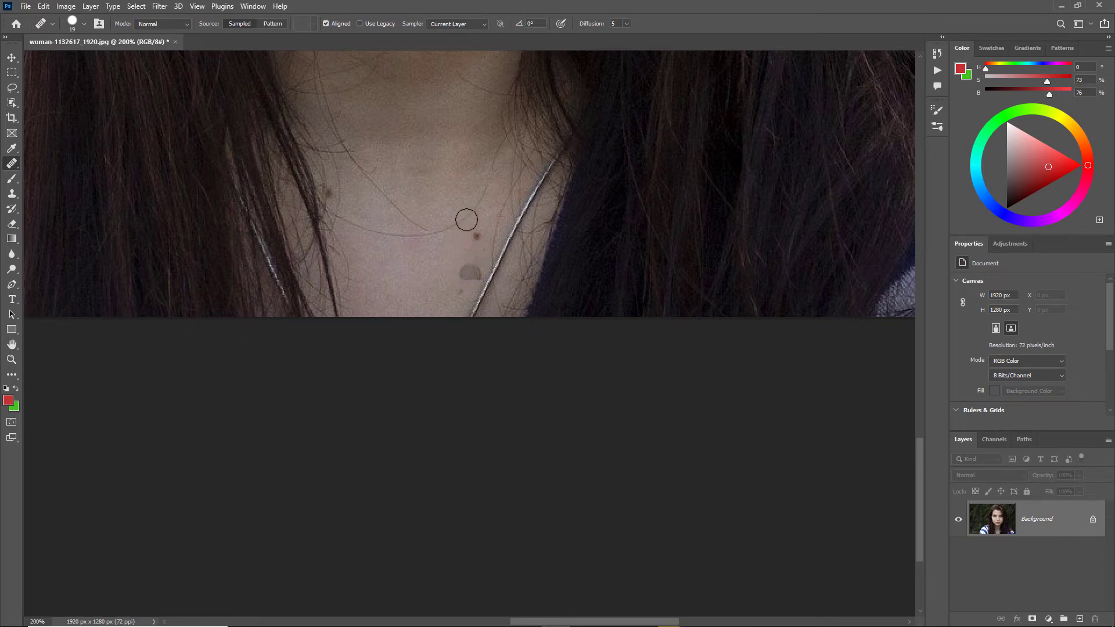
{"action": "left_click", "coordinate": [411, 123]}
{"action": "left_click", "coordinate": [447, 194]}
{"action": "left_click", "coordinate": [475, 236]}
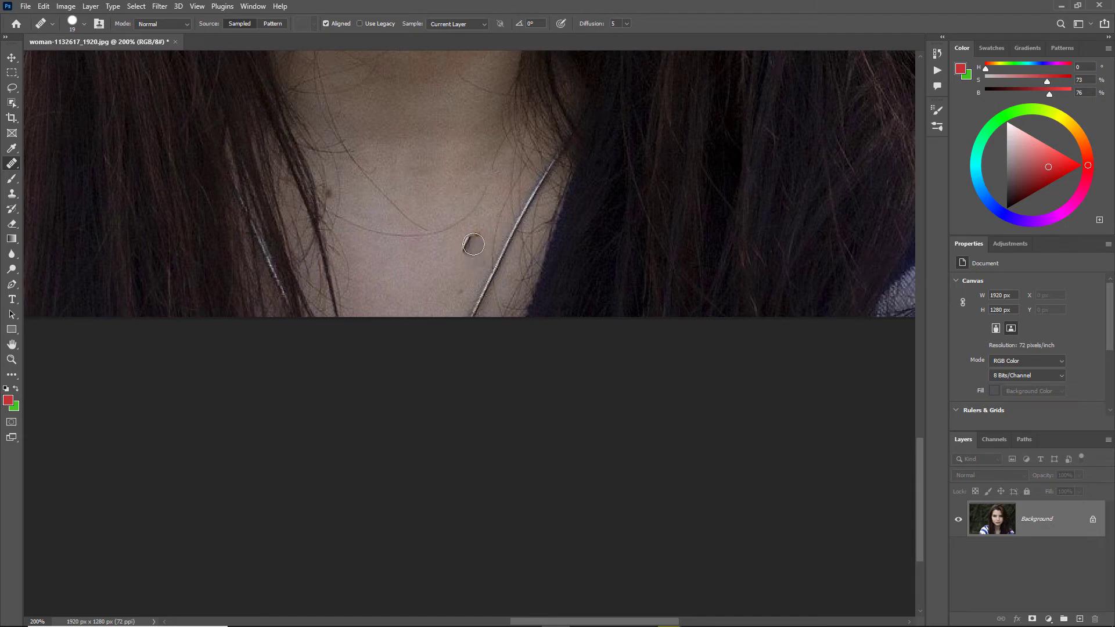
{"action": "key", "text": "ctrl+z"}
- Sample clear skin below the larger neck mole and heal both neck moles from it
{"action": "left_click", "coordinate": [441, 261], "text": "alt"}
{"action": "left_click", "coordinate": [476, 235]}
{"action": "left_click", "coordinate": [458, 296]}
{"action": "key", "text": "ctrl+minus"}
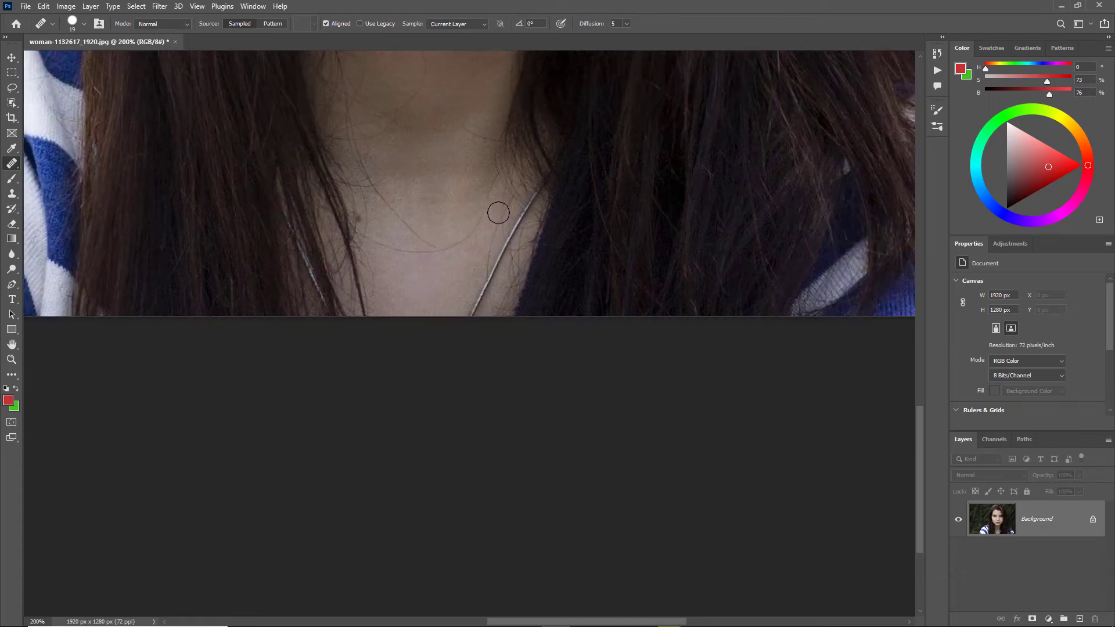
{"action": "key", "text": "ctrl+0"}
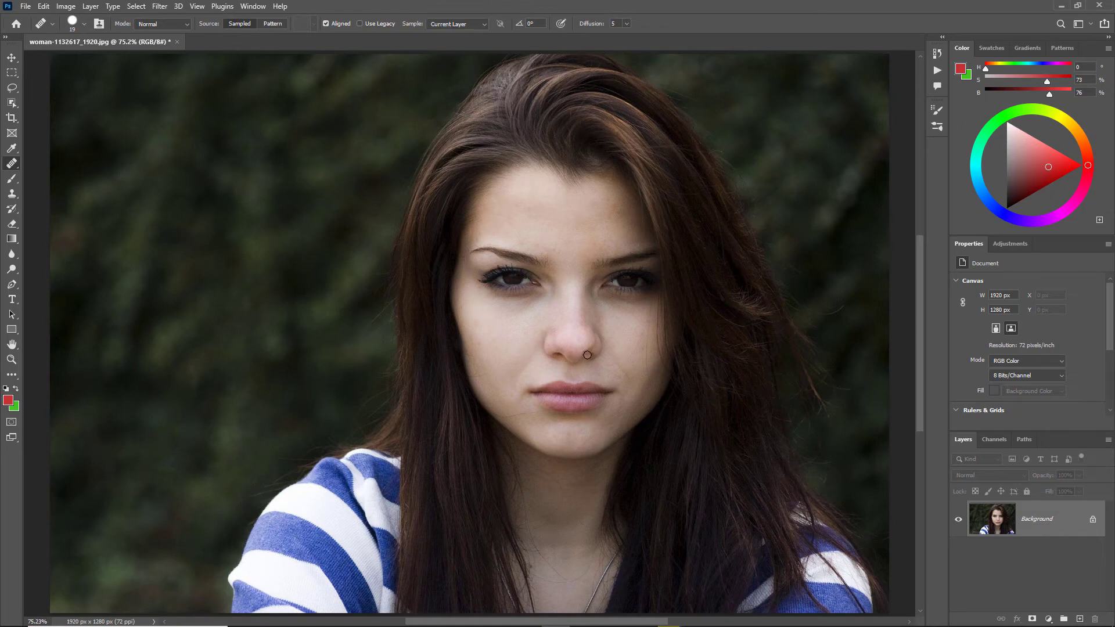
- Revert the photo to its saved state and add a new empty layer above the background
{"action": "key", "text": "F12"}
{"action": "left_click", "coordinate": [587, 355]}
{"action": "left_click", "coordinate": [623, 299]}
{"action": "mouse_move", "coordinate": [1067, 523]}
{"action": "left_mouse_down"}
{"action": "mouse_move", "coordinate": [1080, 619]}
{"action": "mouse_move", "coordinate": [1052, 523]}
{"action": "left_mouse_up"}
{"action": "left_click", "coordinate": [1080, 617]}
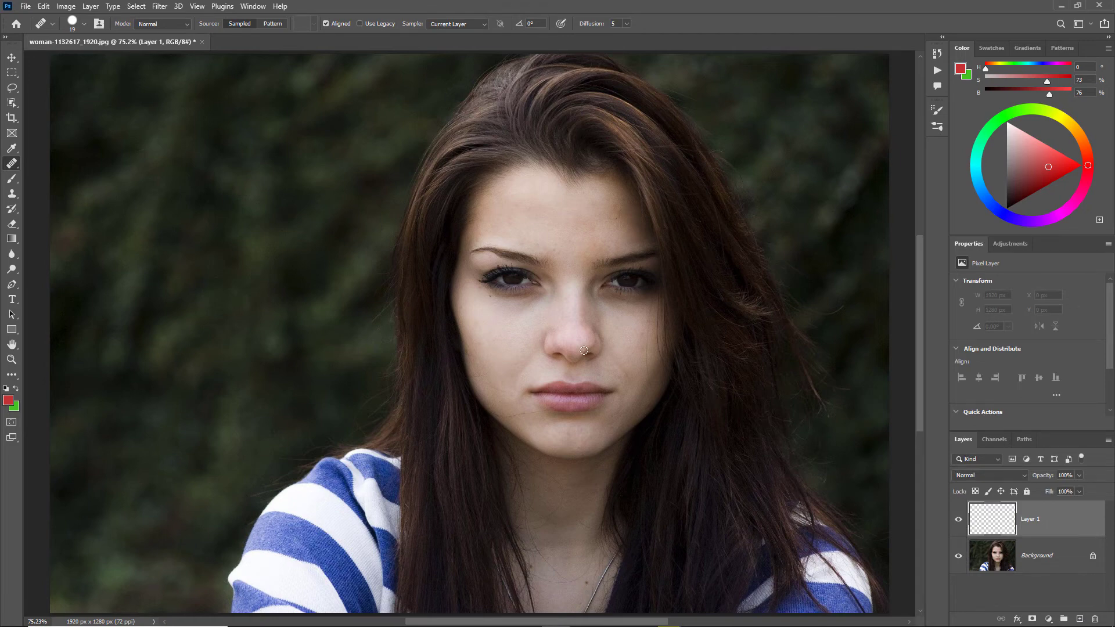
{"action": "key", "text": "ctrl+plus"}
{"action": "key", "text": "ctrl+plus"}
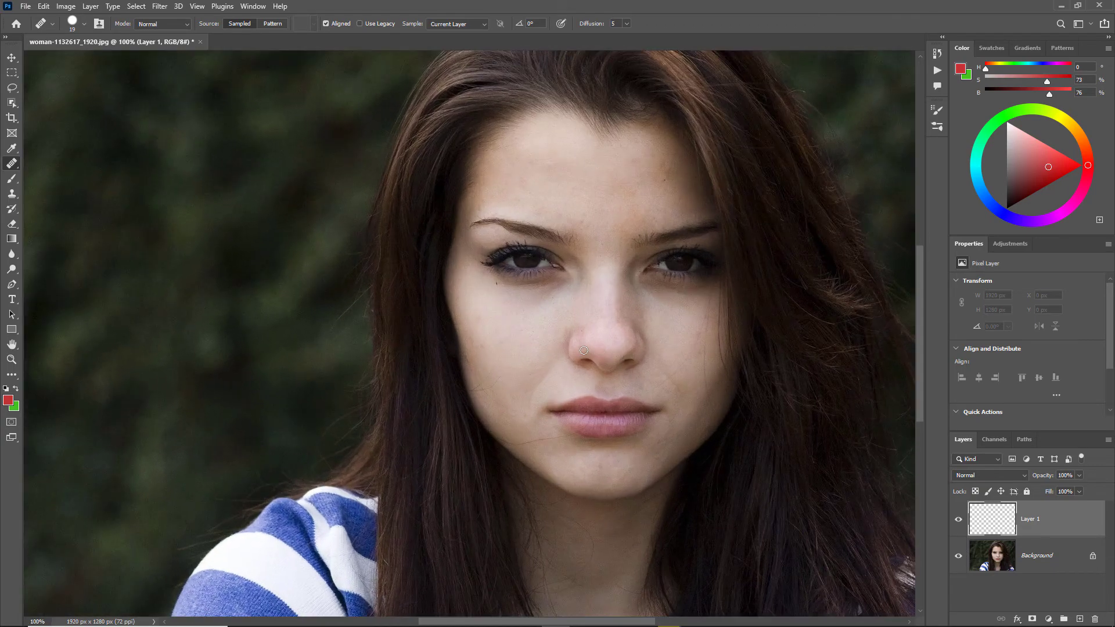
- Try to heal the mole under the eye on the empty layer with Current Layer sampling, and delete that layer
{"action": "key", "text": "ctrl+plus"}
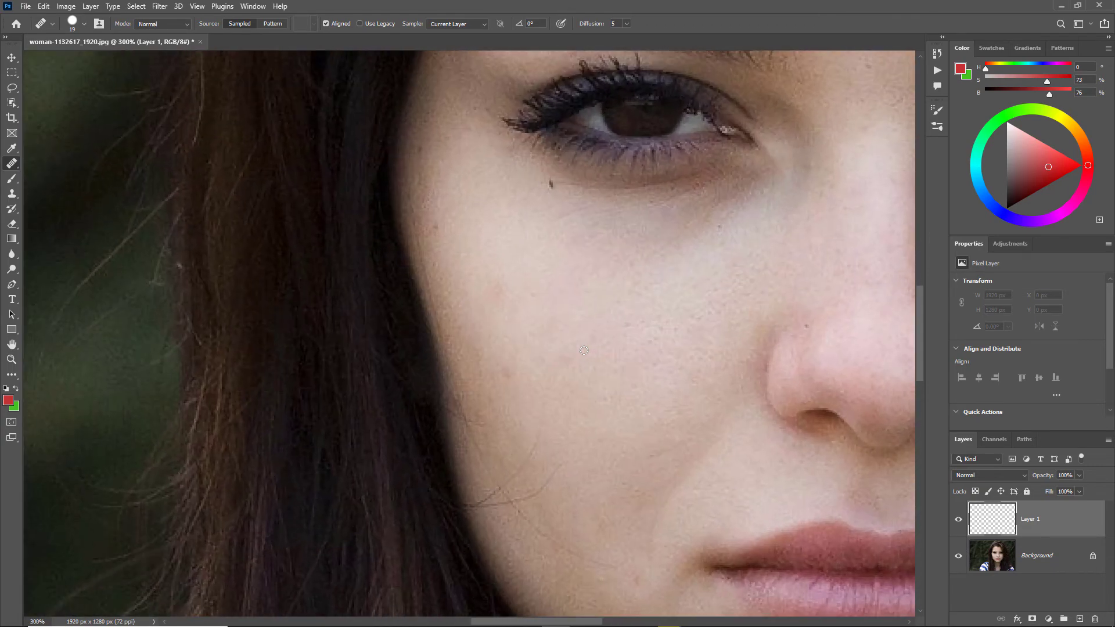
{"action": "left_click_drag", "start_coordinate": [639, 303], "coordinate": [532, 386]}
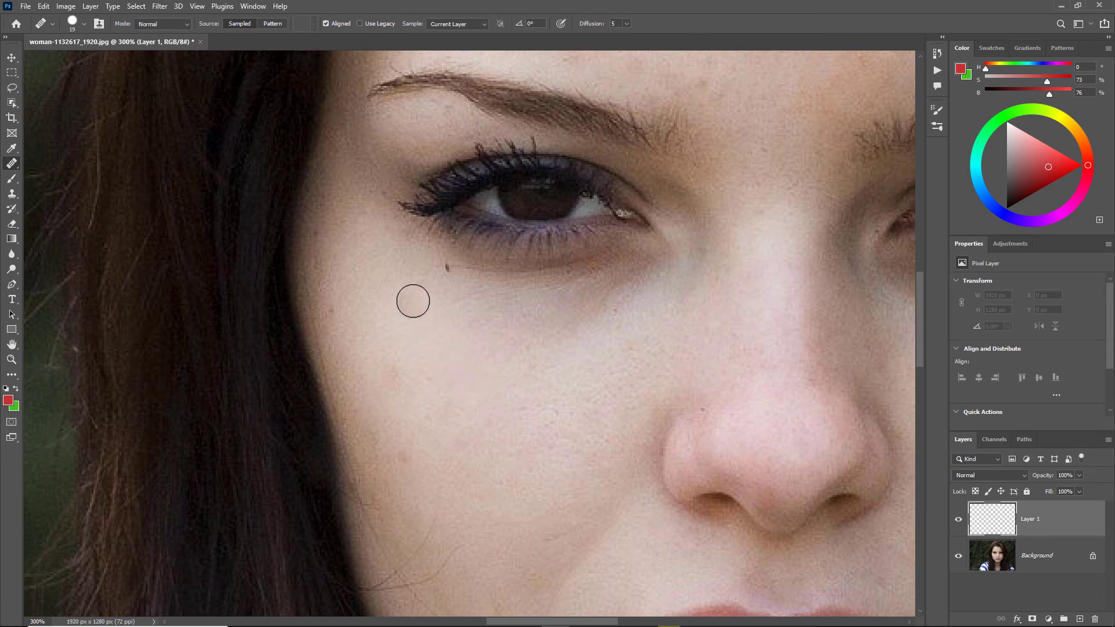
{"action": "left_click", "coordinate": [490, 289], "text": "alt"}
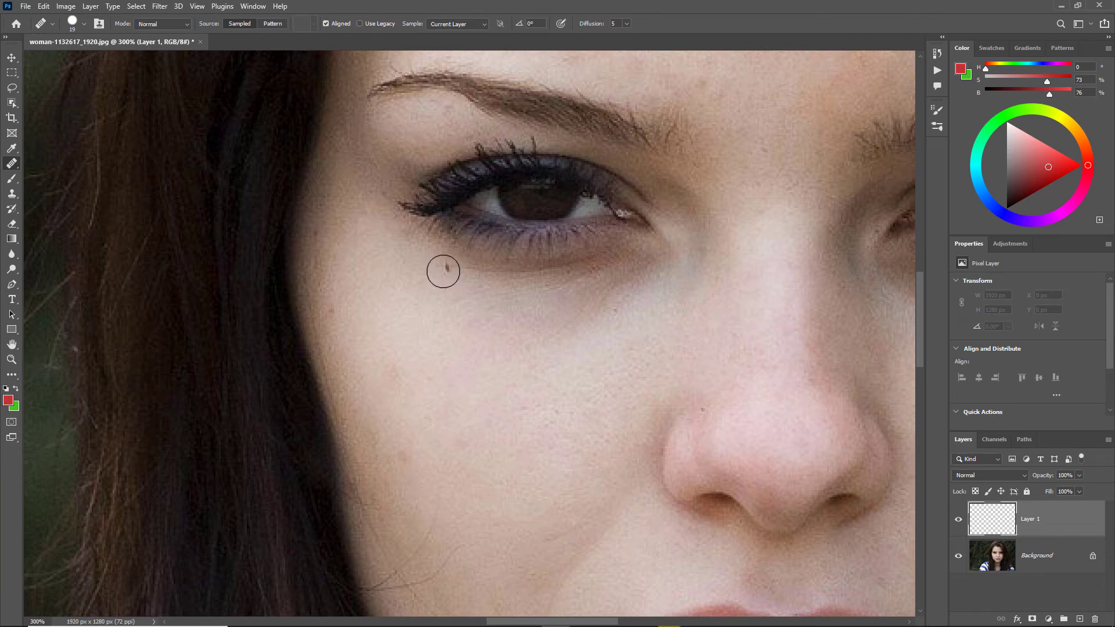
{"action": "left_click", "coordinate": [447, 272]}
{"action": "left_click_drag", "start_coordinate": [1064, 509], "coordinate": [1096, 618]}
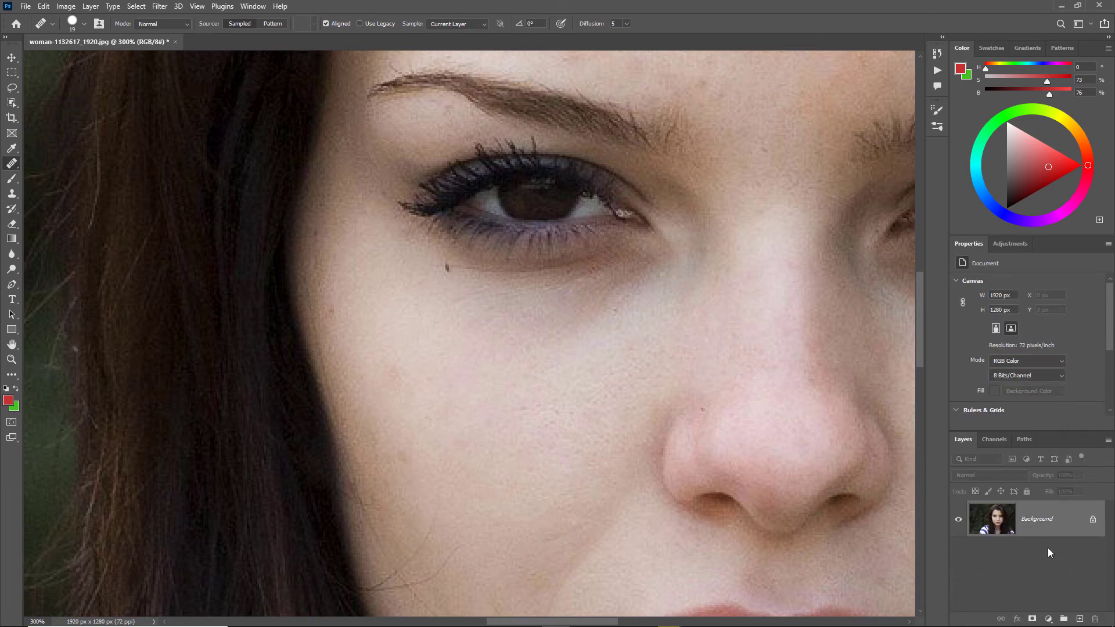
{"action": "right_click", "coordinate": [16, 166]}
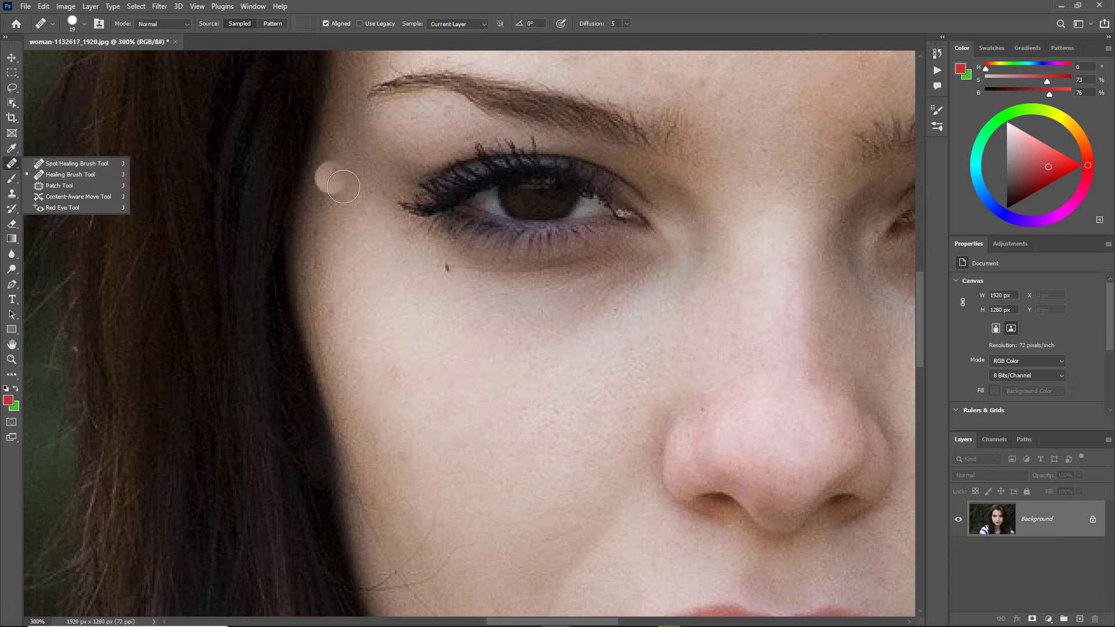
{"action": "left_click", "coordinate": [769, 5]}
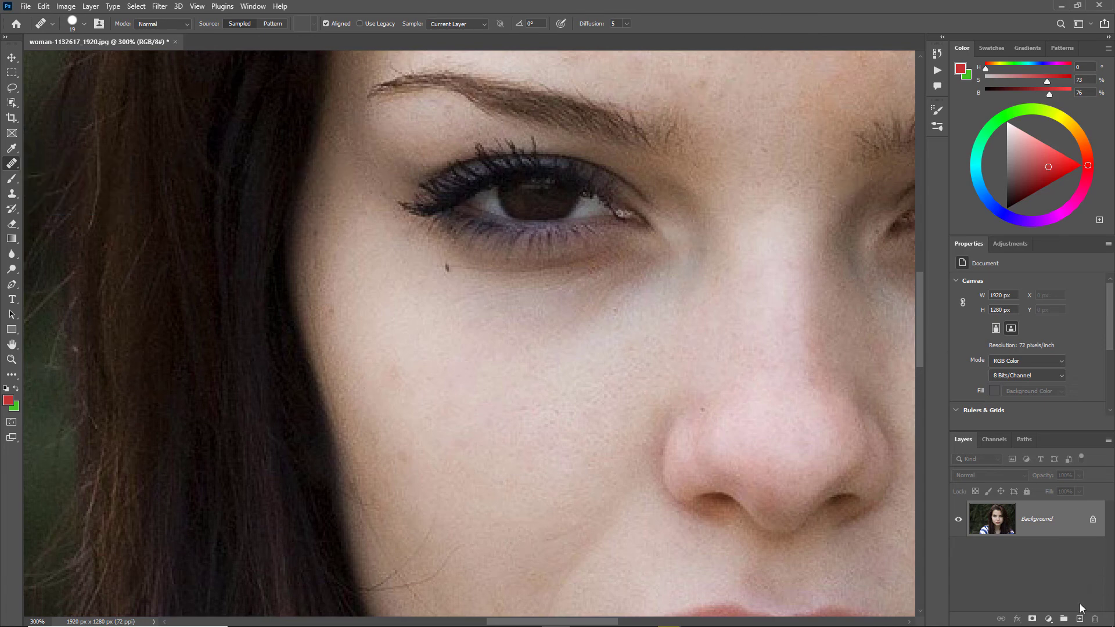
- Add a new empty layer above the background and set the Healing Brush to sample All Layers
{"action": "left_click", "coordinate": [1080, 618]}
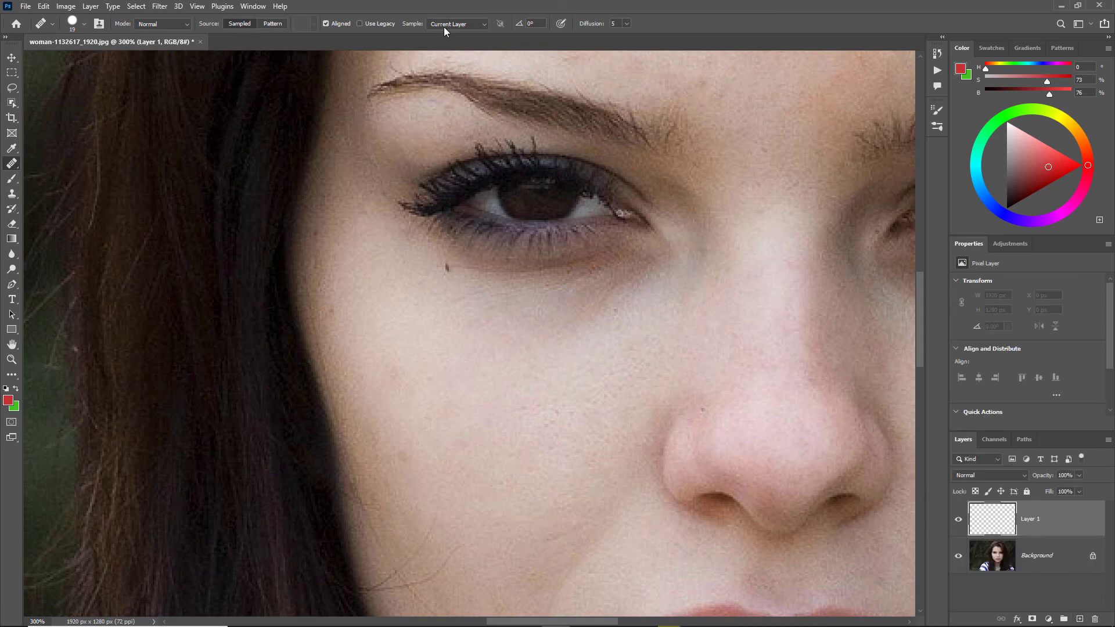
{"action": "left_click", "coordinate": [468, 27]}
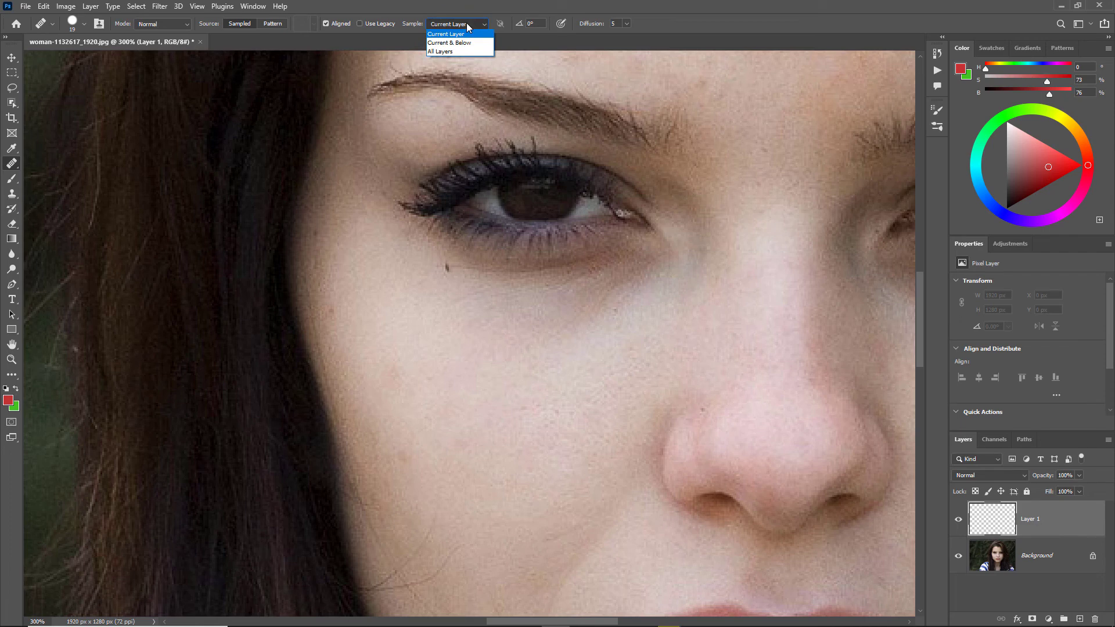
{"action": "left_click", "coordinate": [441, 51]}
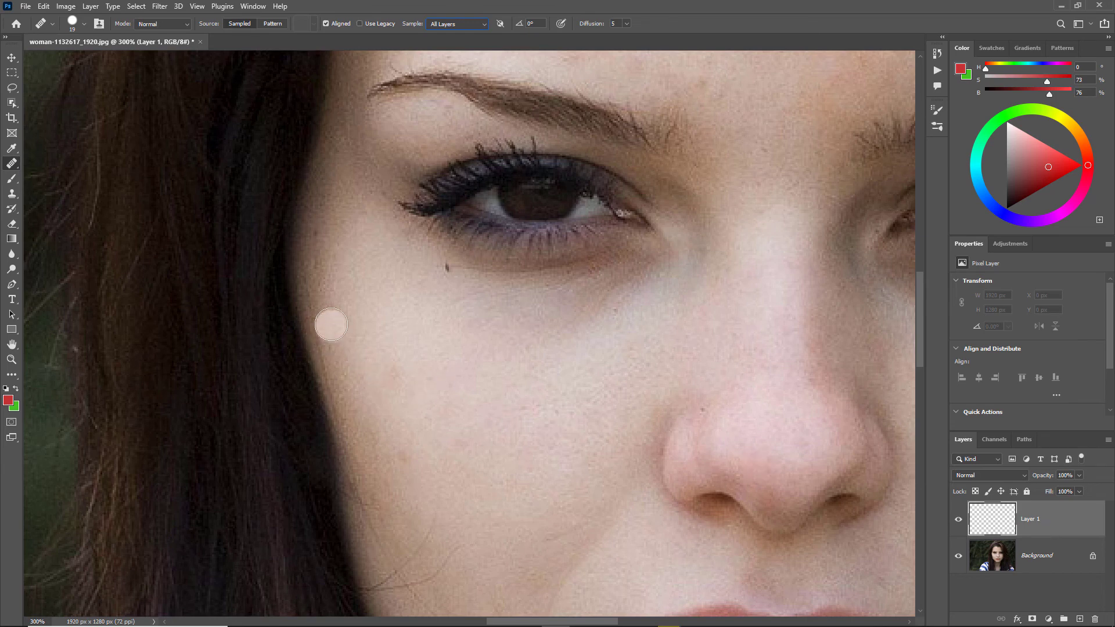
- Heal the mole under the eye and the dark forehead spot on the new layer, sampling clear skin beside each
{"action": "left_click", "coordinate": [499, 291], "text": "alt"}
{"action": "left_click_drag", "start_coordinate": [447, 266], "coordinate": [446, 271]}
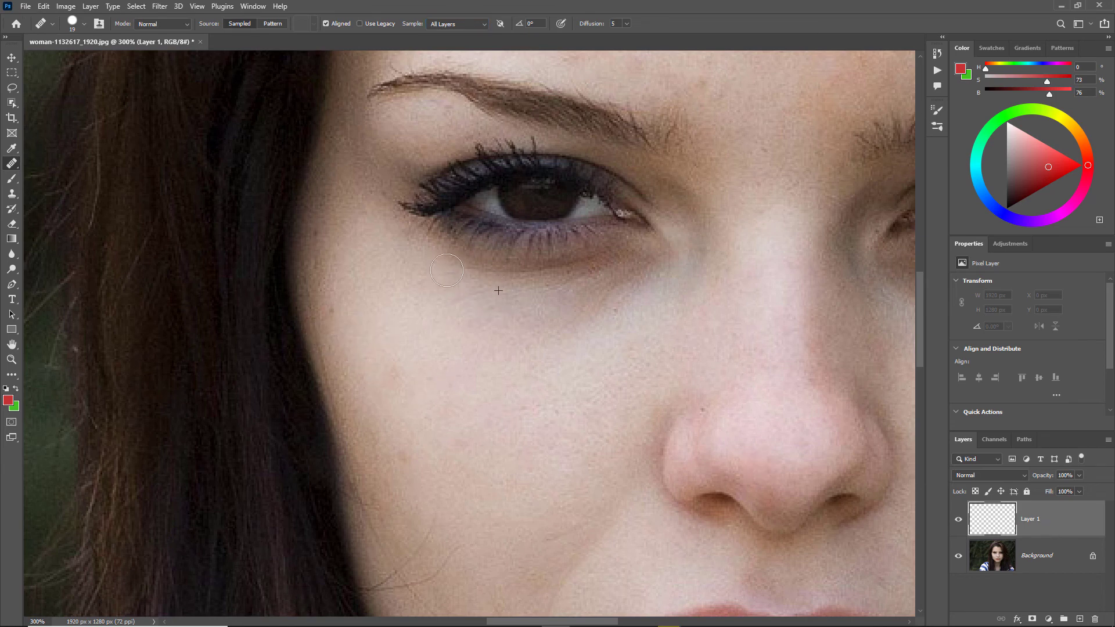
{"action": "mouse_move", "coordinate": [675, 234]}
{"action": "left_mouse_down"}
{"action": "mouse_move", "coordinate": [562, 313]}
{"action": "mouse_move", "coordinate": [455, 465]}
{"action": "left_mouse_up"}
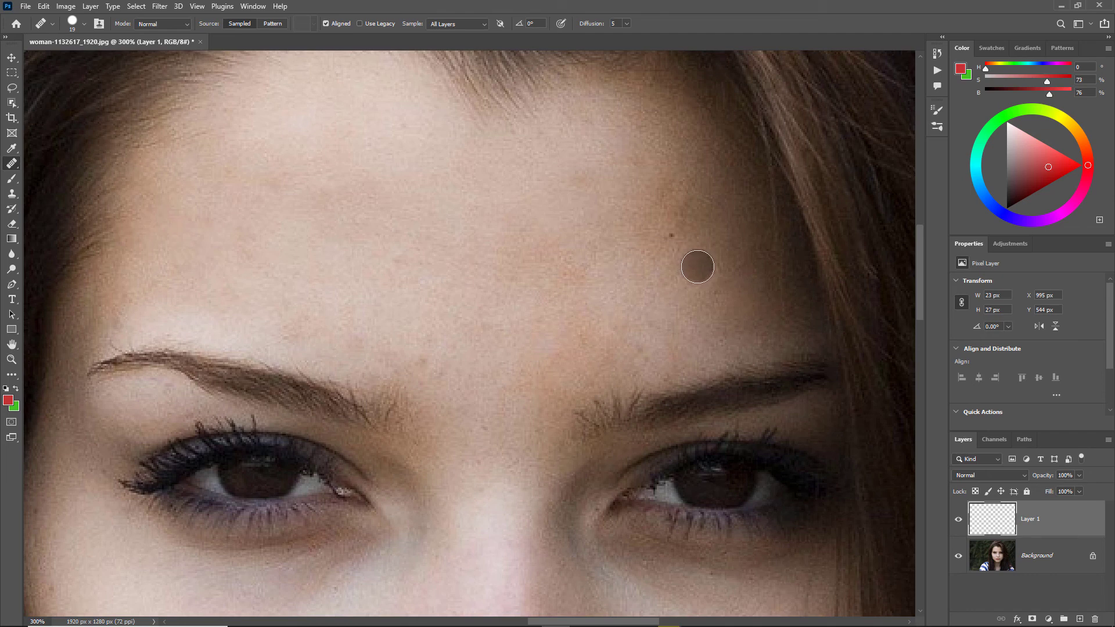
{"action": "left_click", "coordinate": [705, 266], "text": "alt"}
{"action": "left_click", "coordinate": [670, 237]}
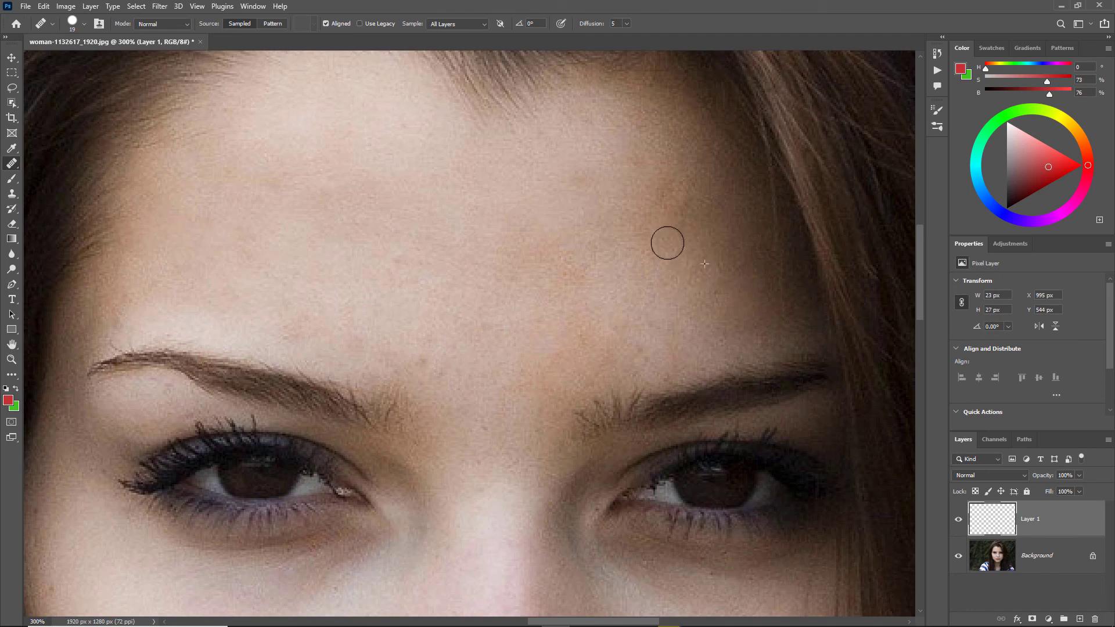
{"action": "left_click", "coordinate": [682, 309]}
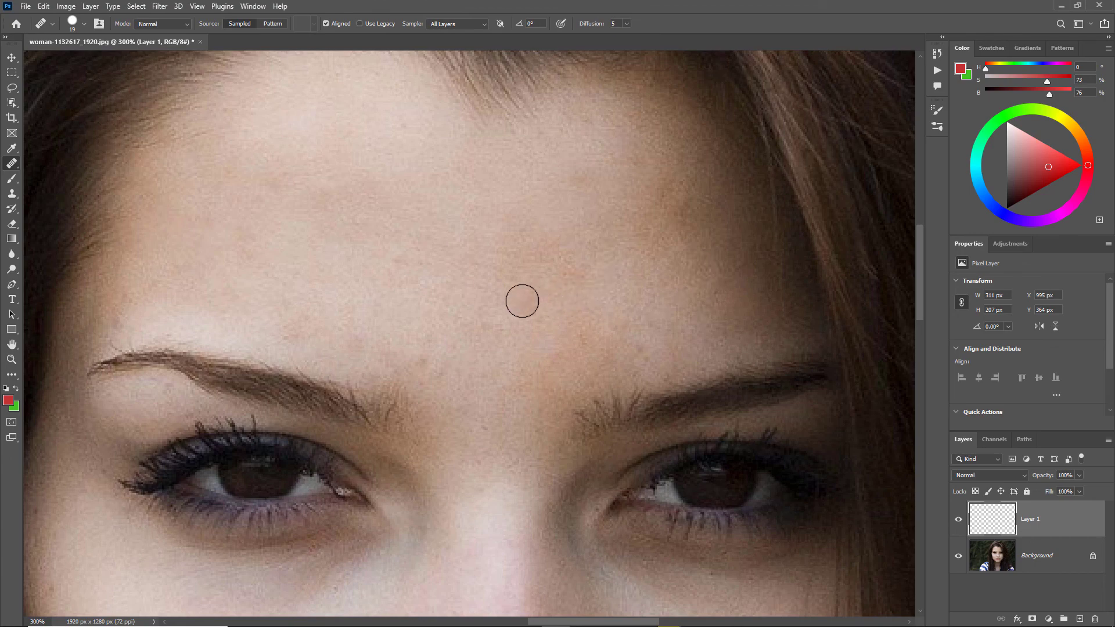
- Hide the background to inspect the healed patches on their own, show it again, and delete the retouching layer
{"action": "left_click", "coordinate": [957, 556]}
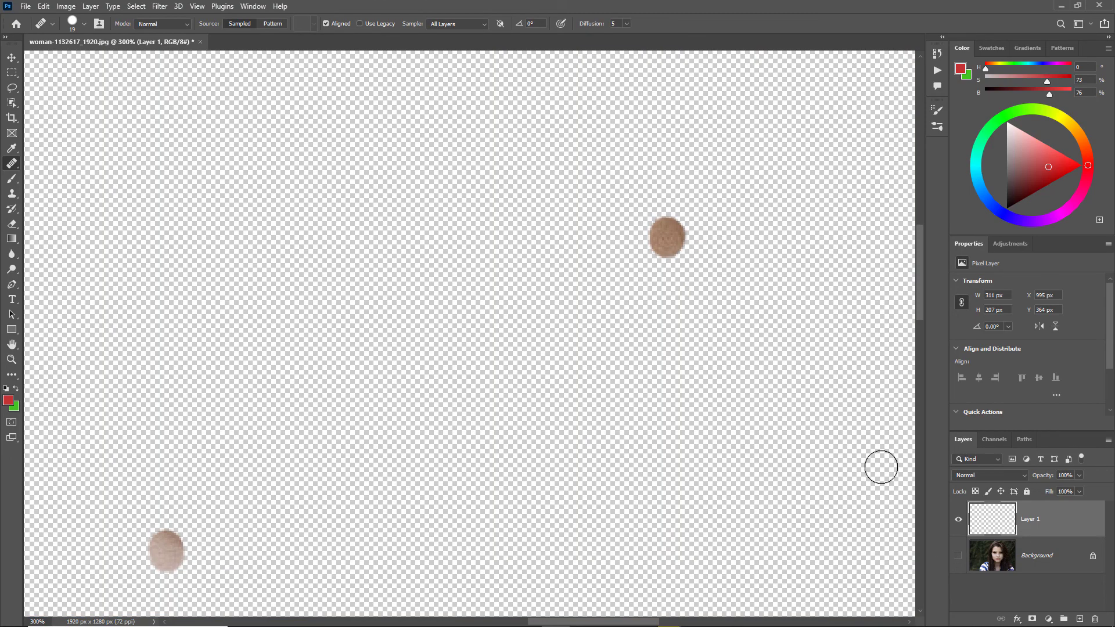
{"action": "left_click", "coordinate": [959, 557]}
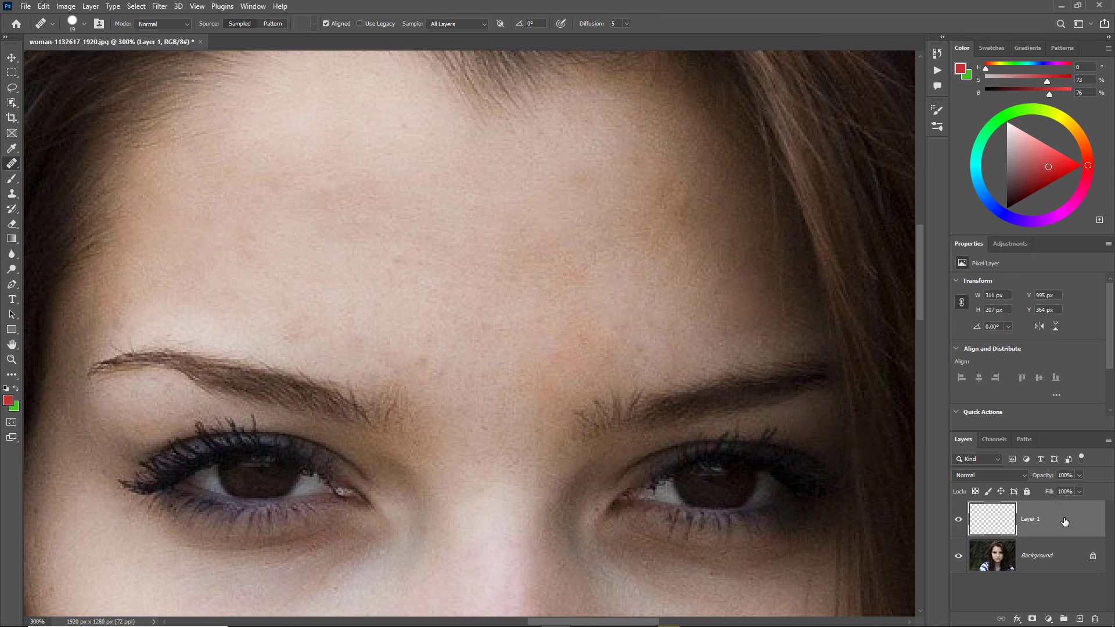
{"action": "left_click_drag", "start_coordinate": [1064, 521], "coordinate": [1096, 619]}
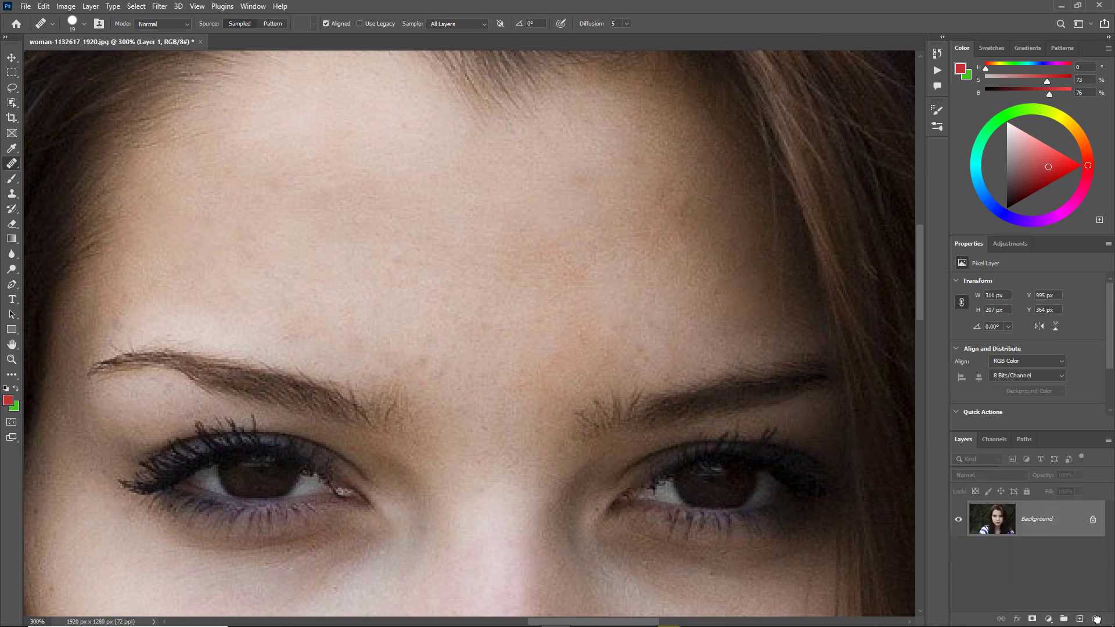